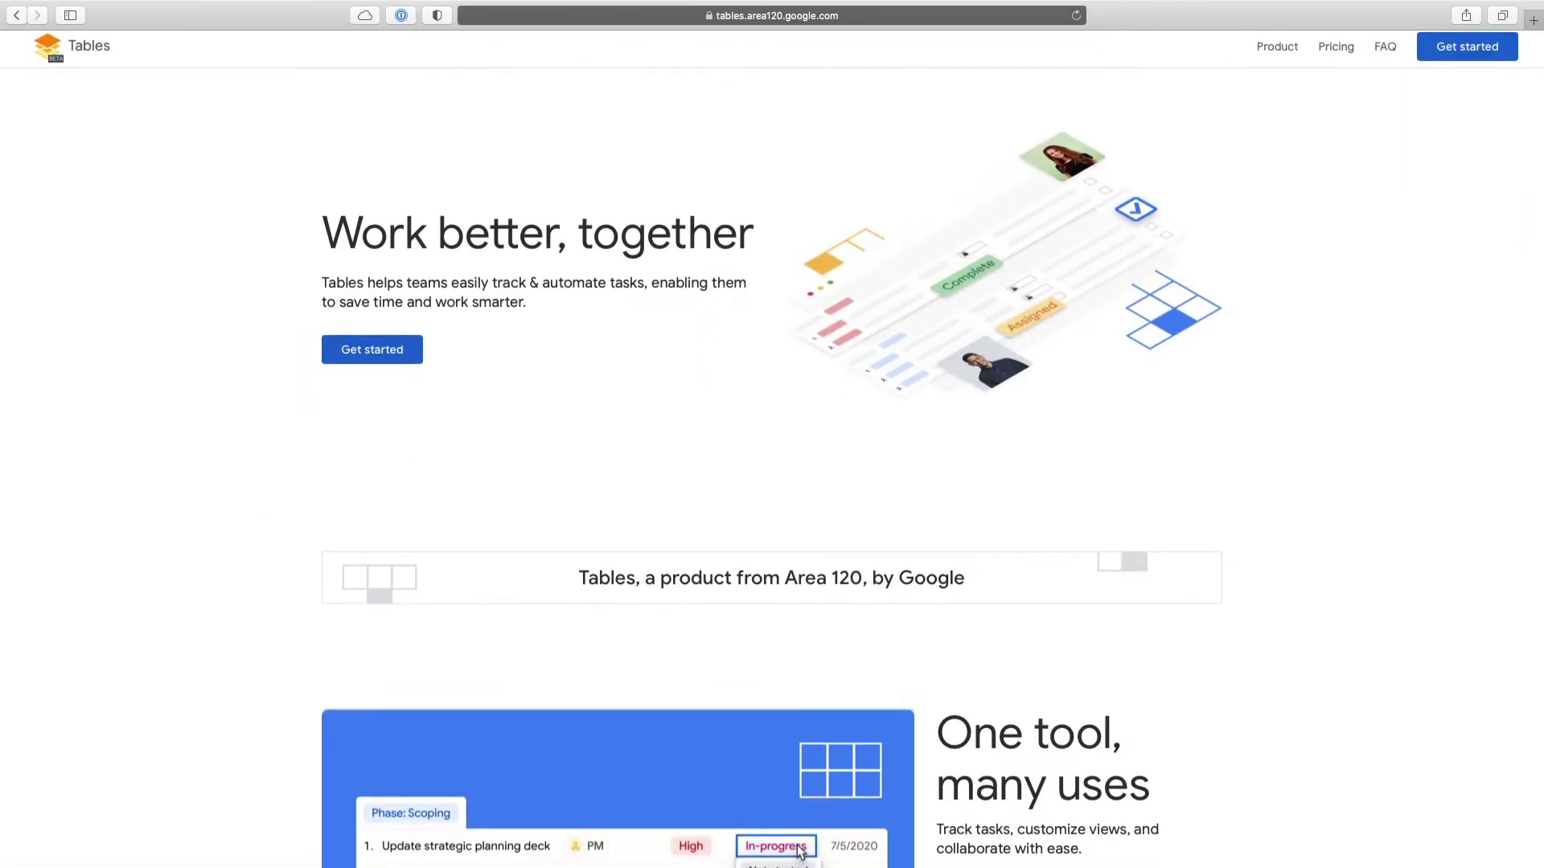
Step: Scroll down the Google Tables landing page through the pricing and FAQ sections
scroll(772, 450, down, 2)
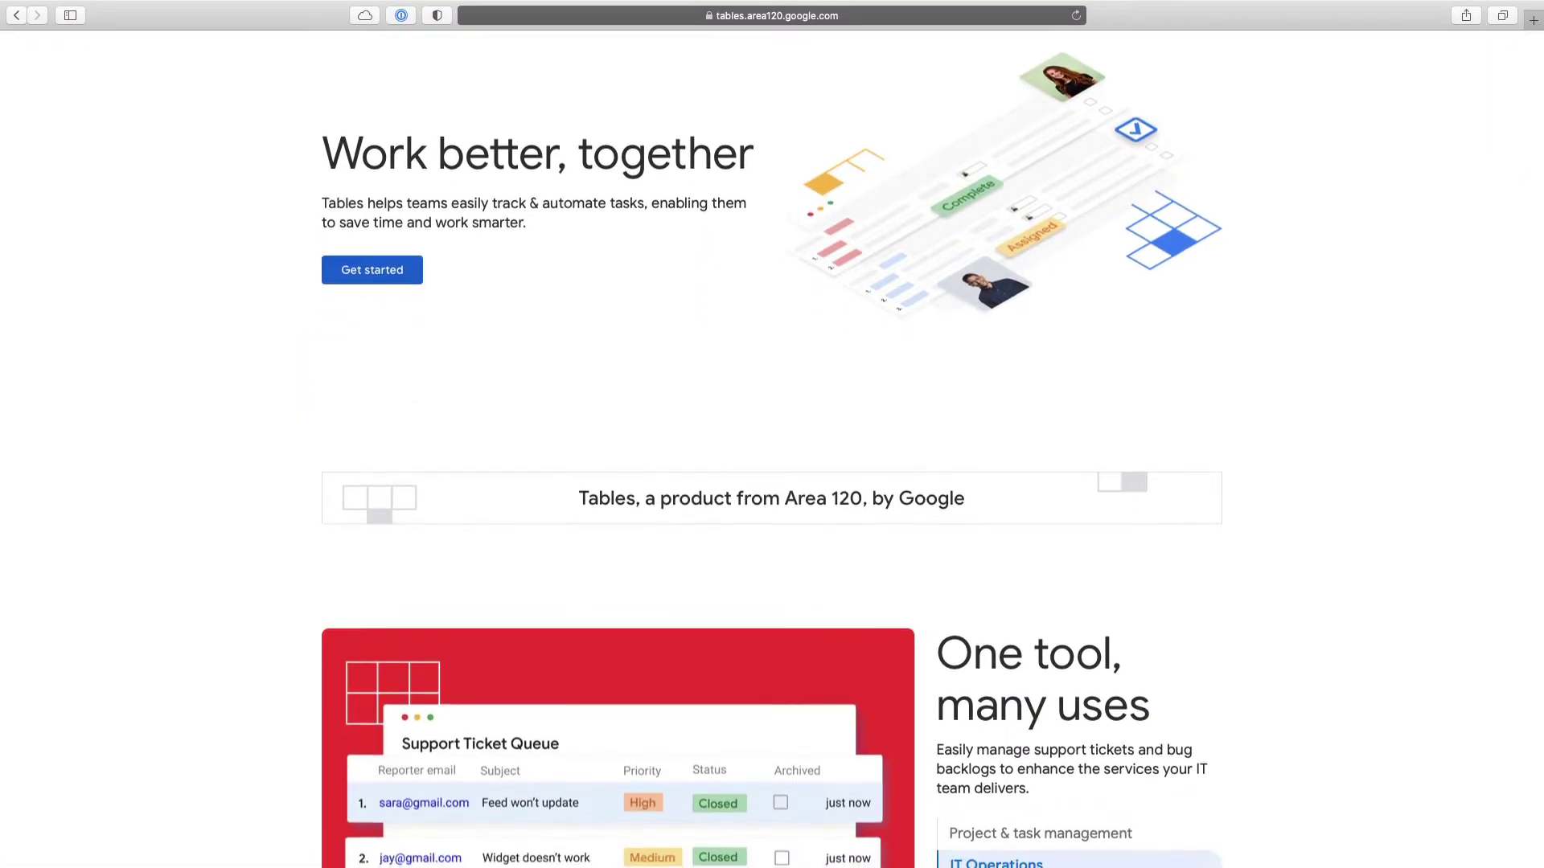
scroll(772, 450, down, 5)
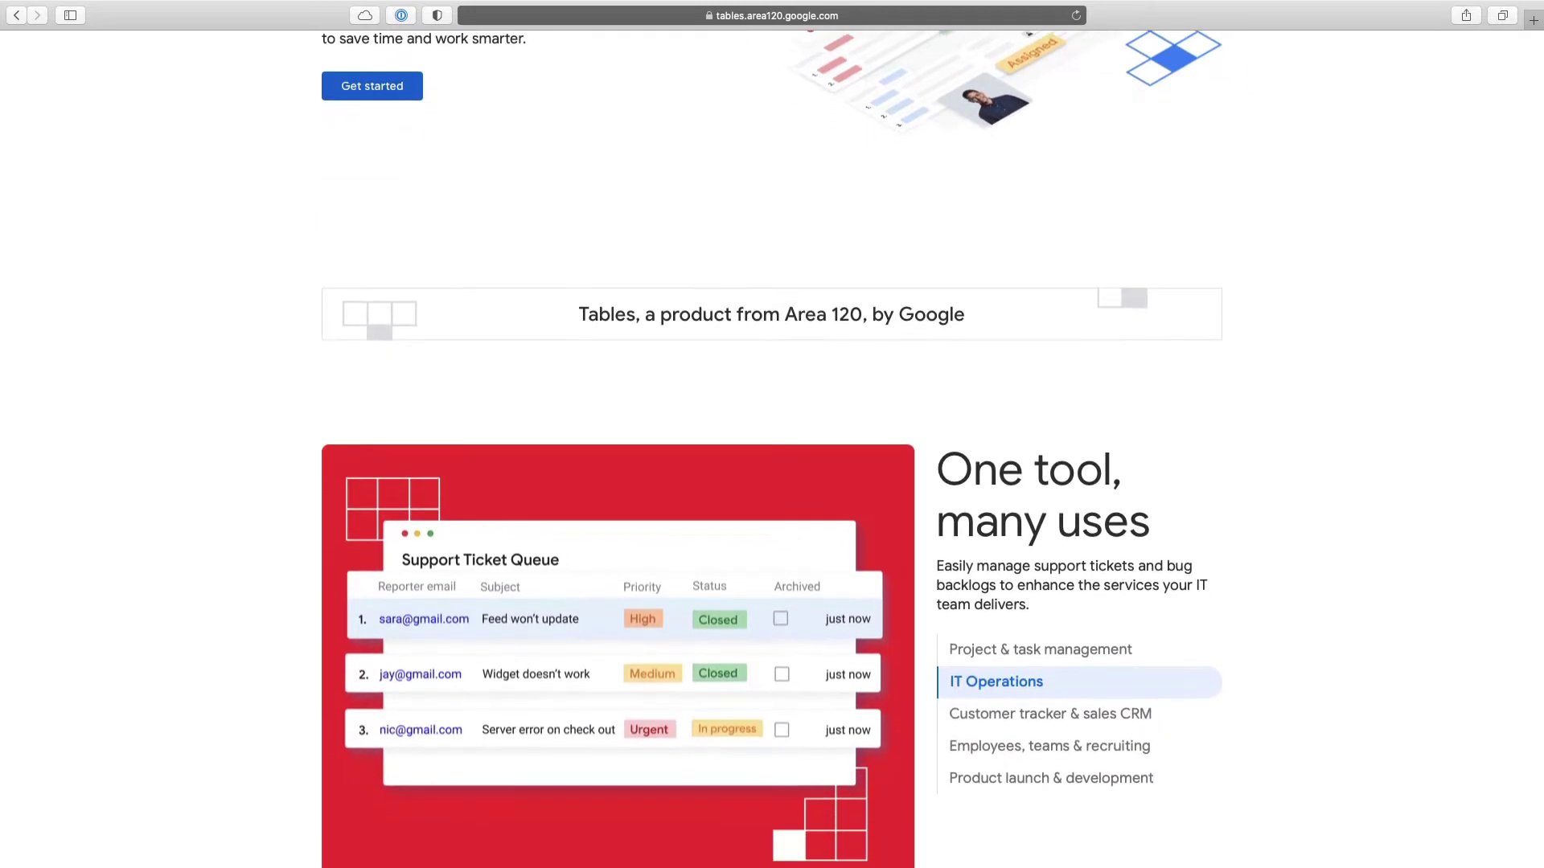
scroll(772, 451, down, 7)
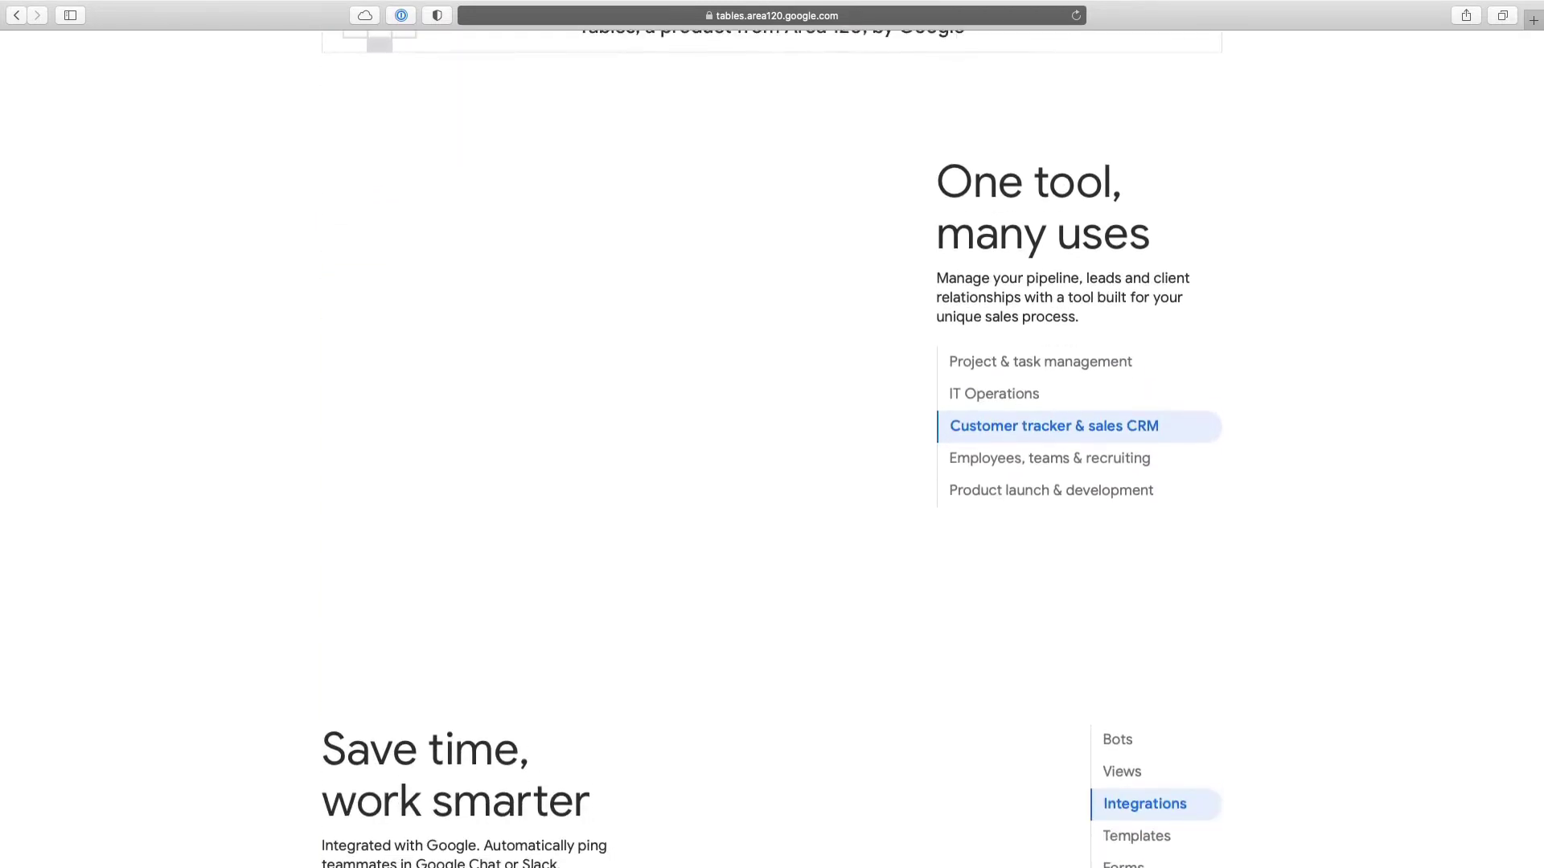
scroll(772, 450, down, 9)
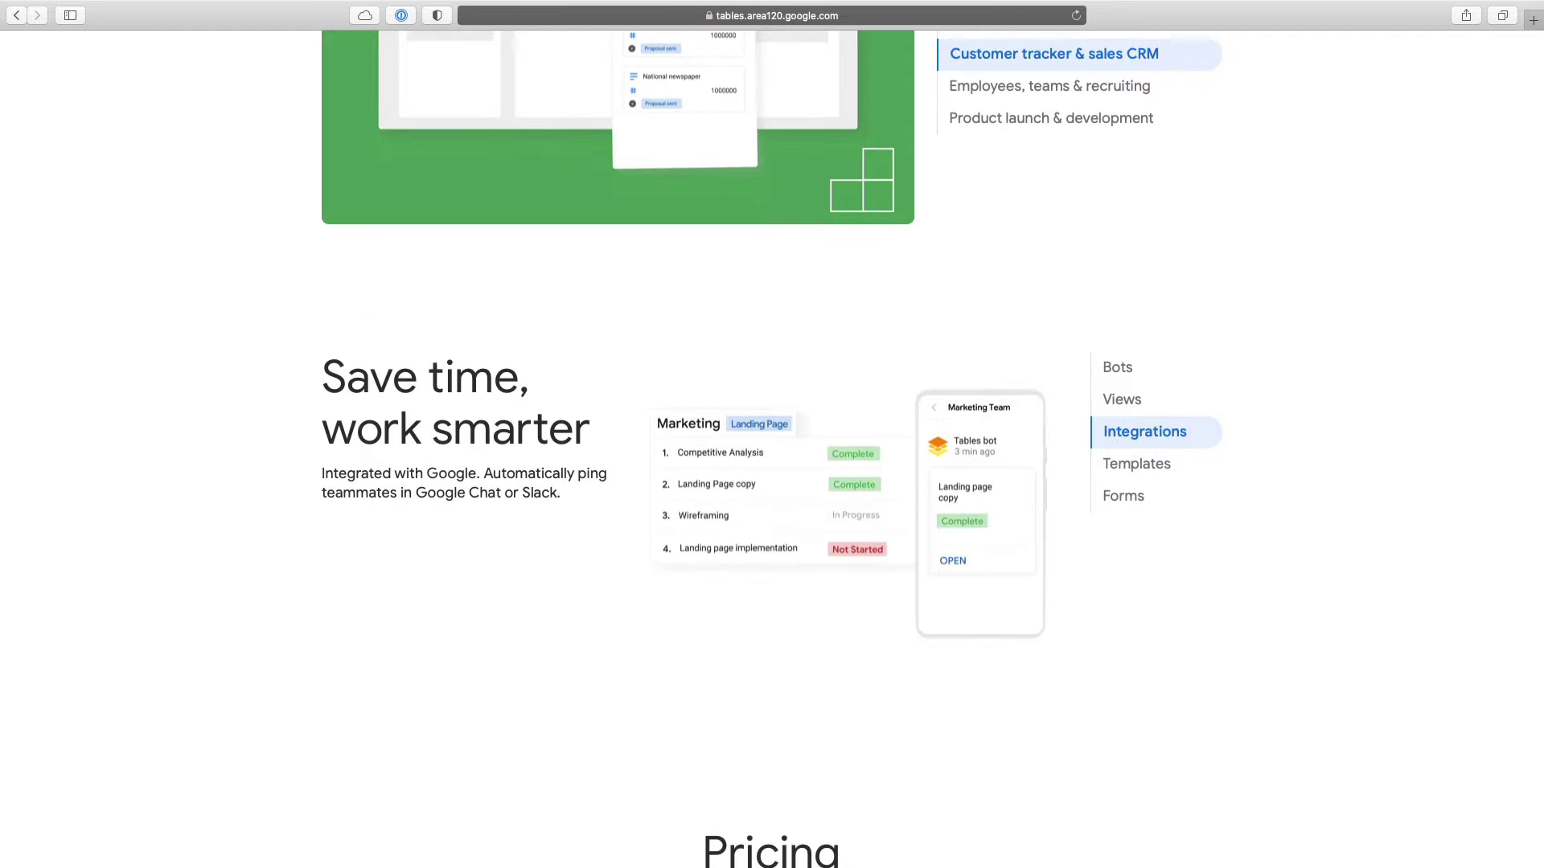
scroll(772, 450, down, 10)
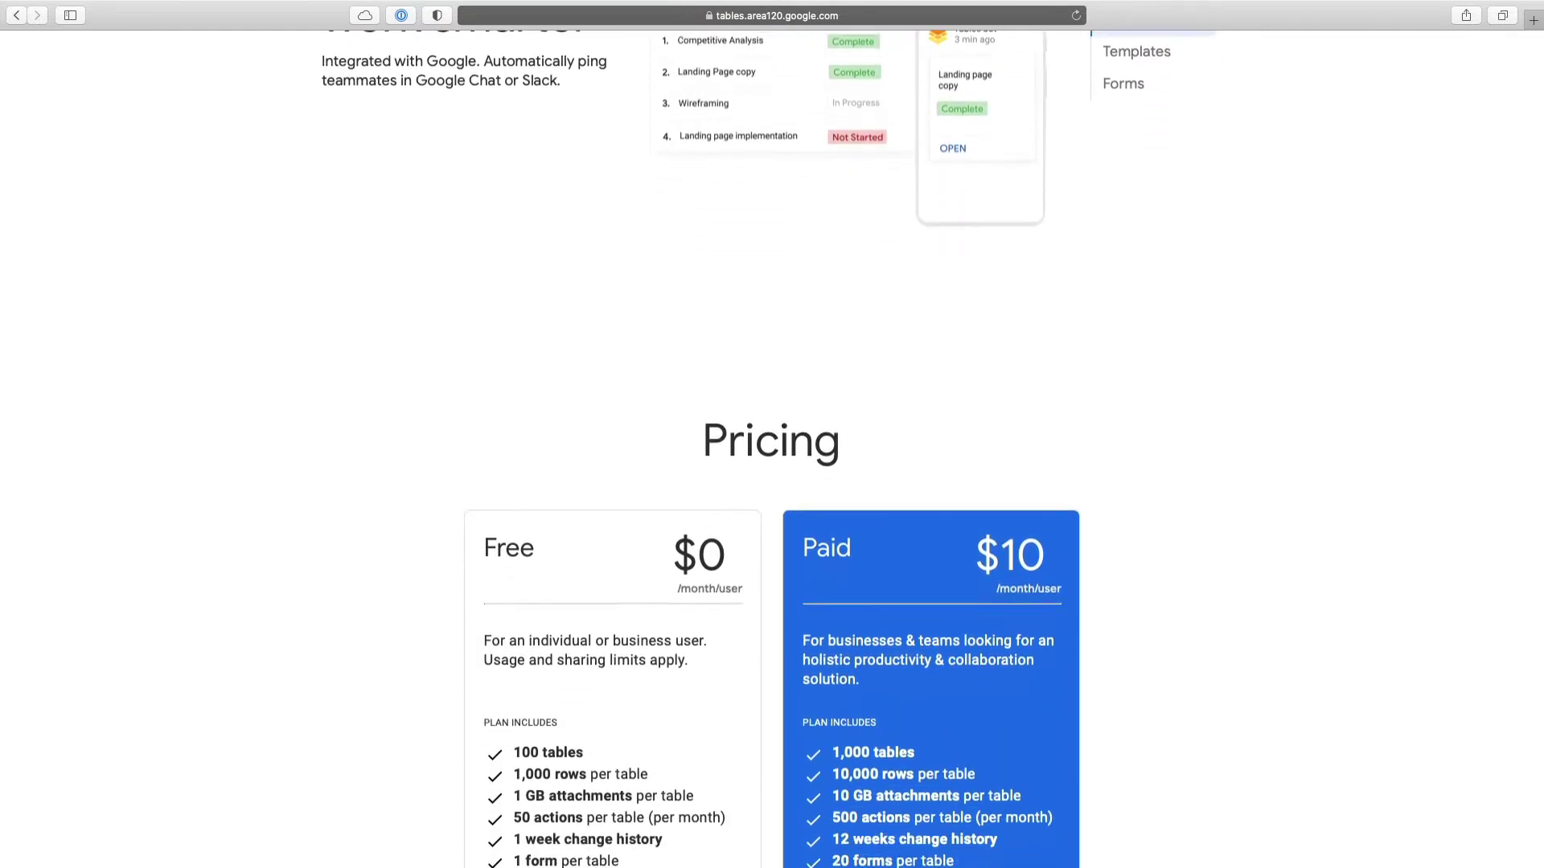
scroll(772, 450, down, 10)
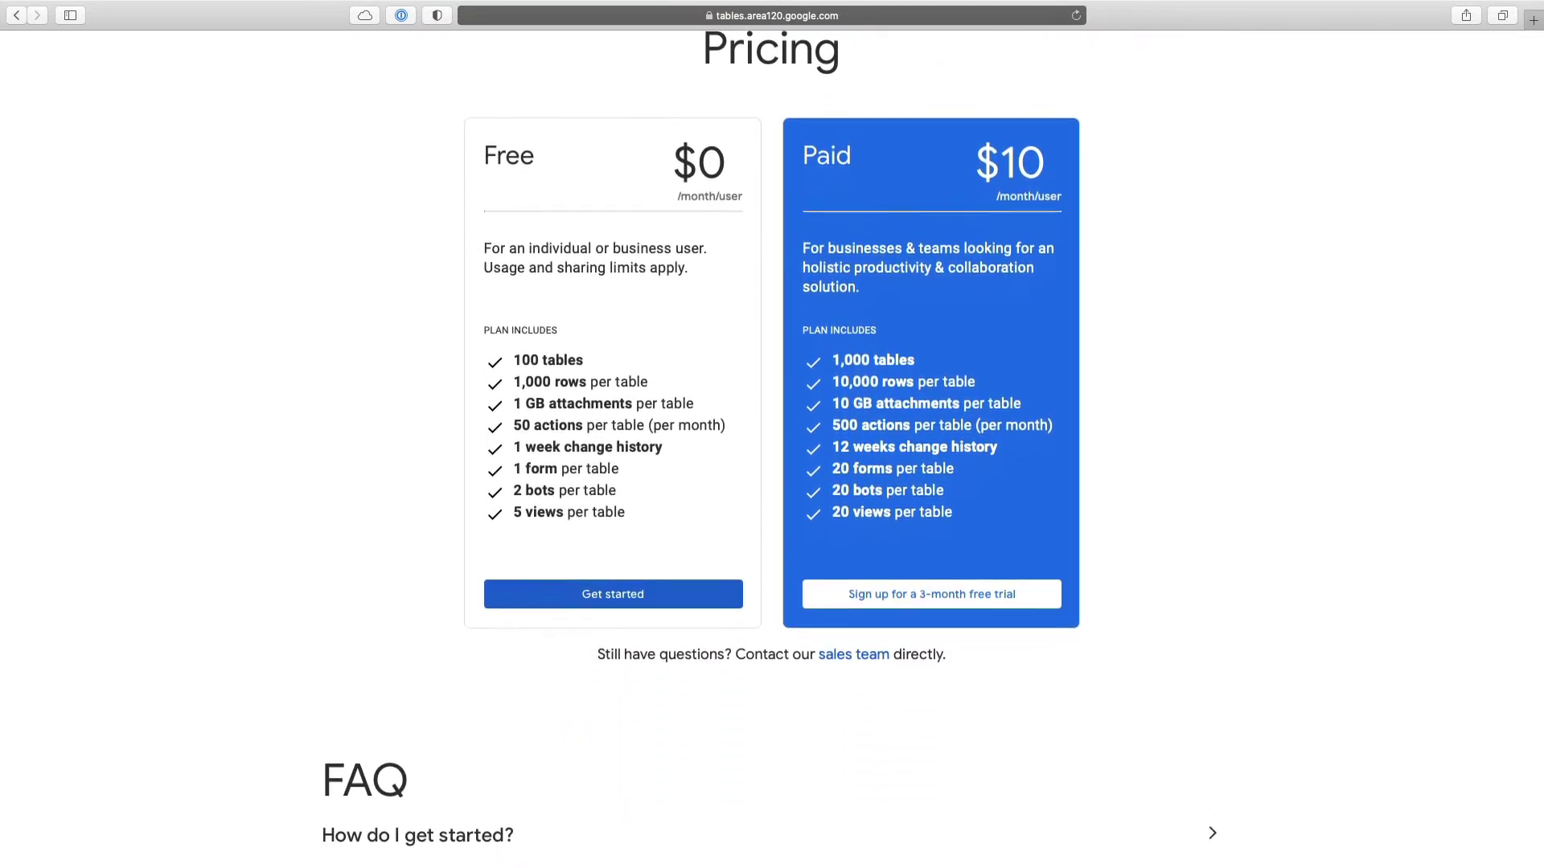
scroll(772, 450, down, 8)
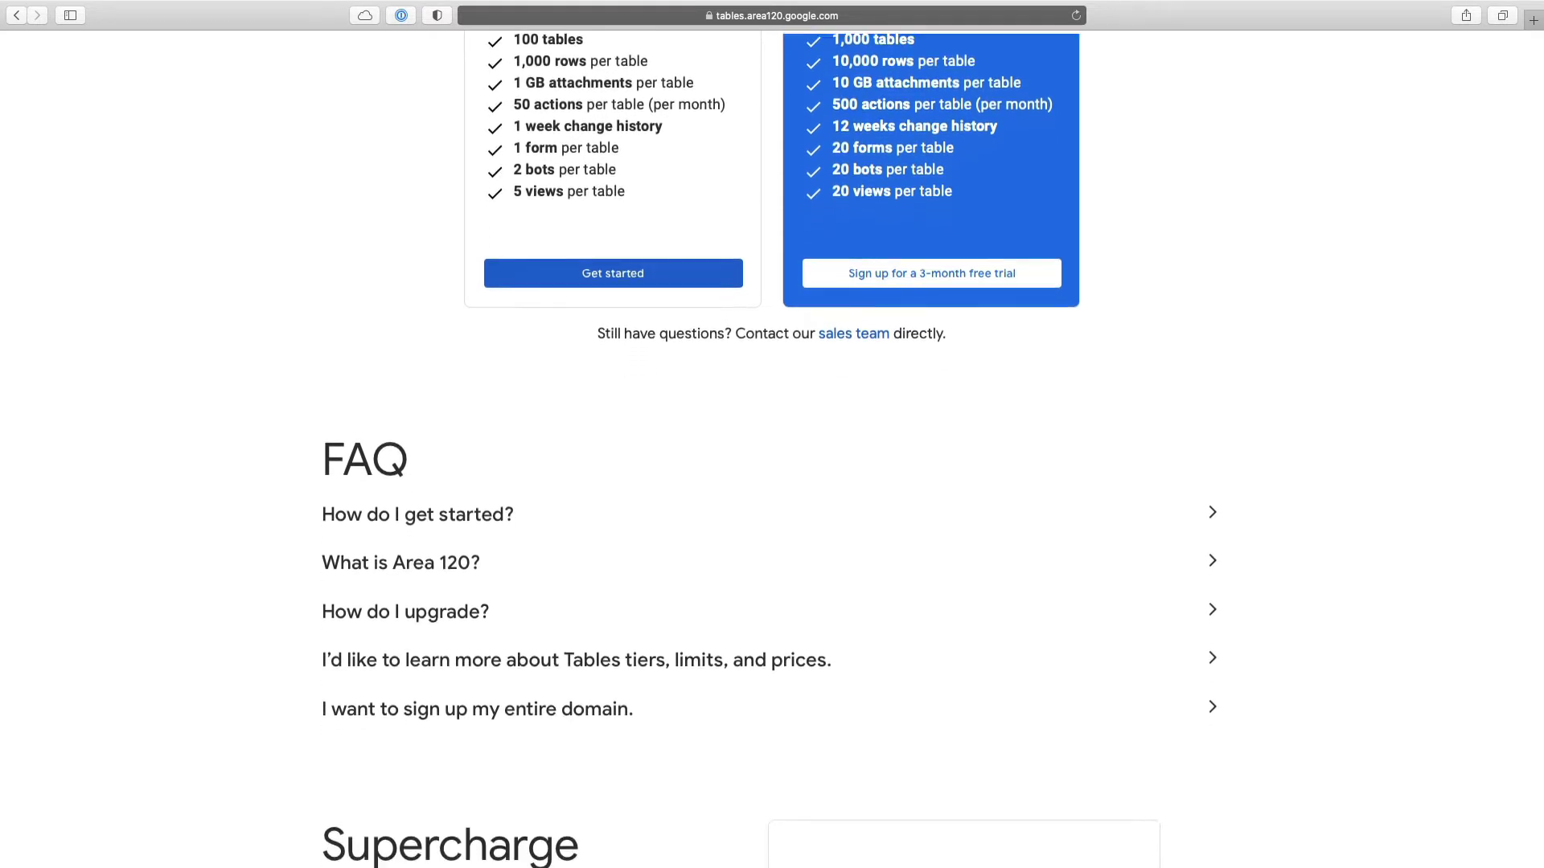
scroll(772, 450, down, 6)
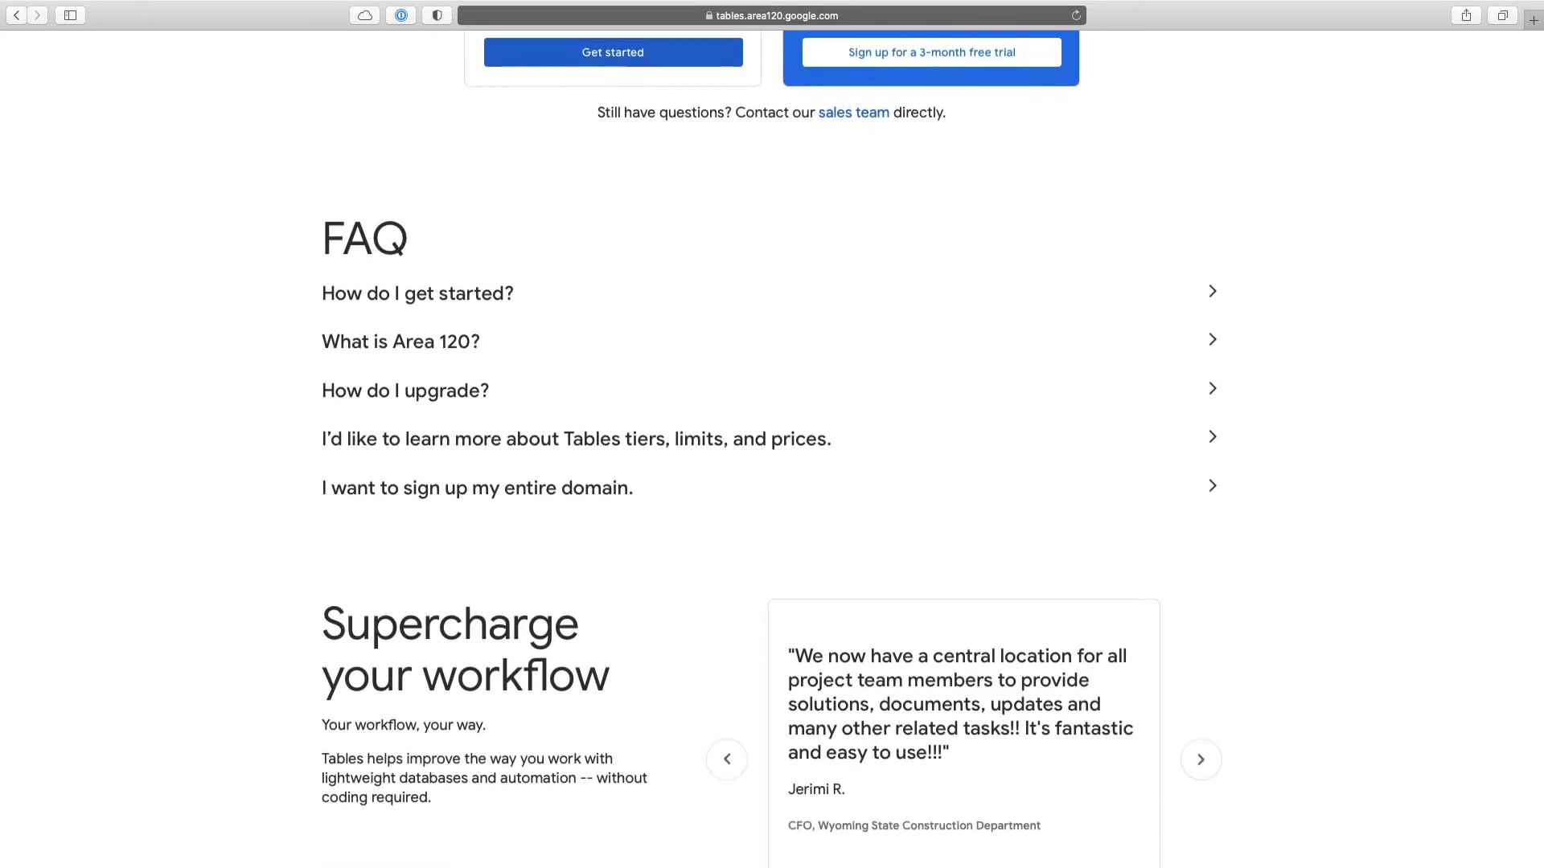
scroll(772, 450, down, 3)
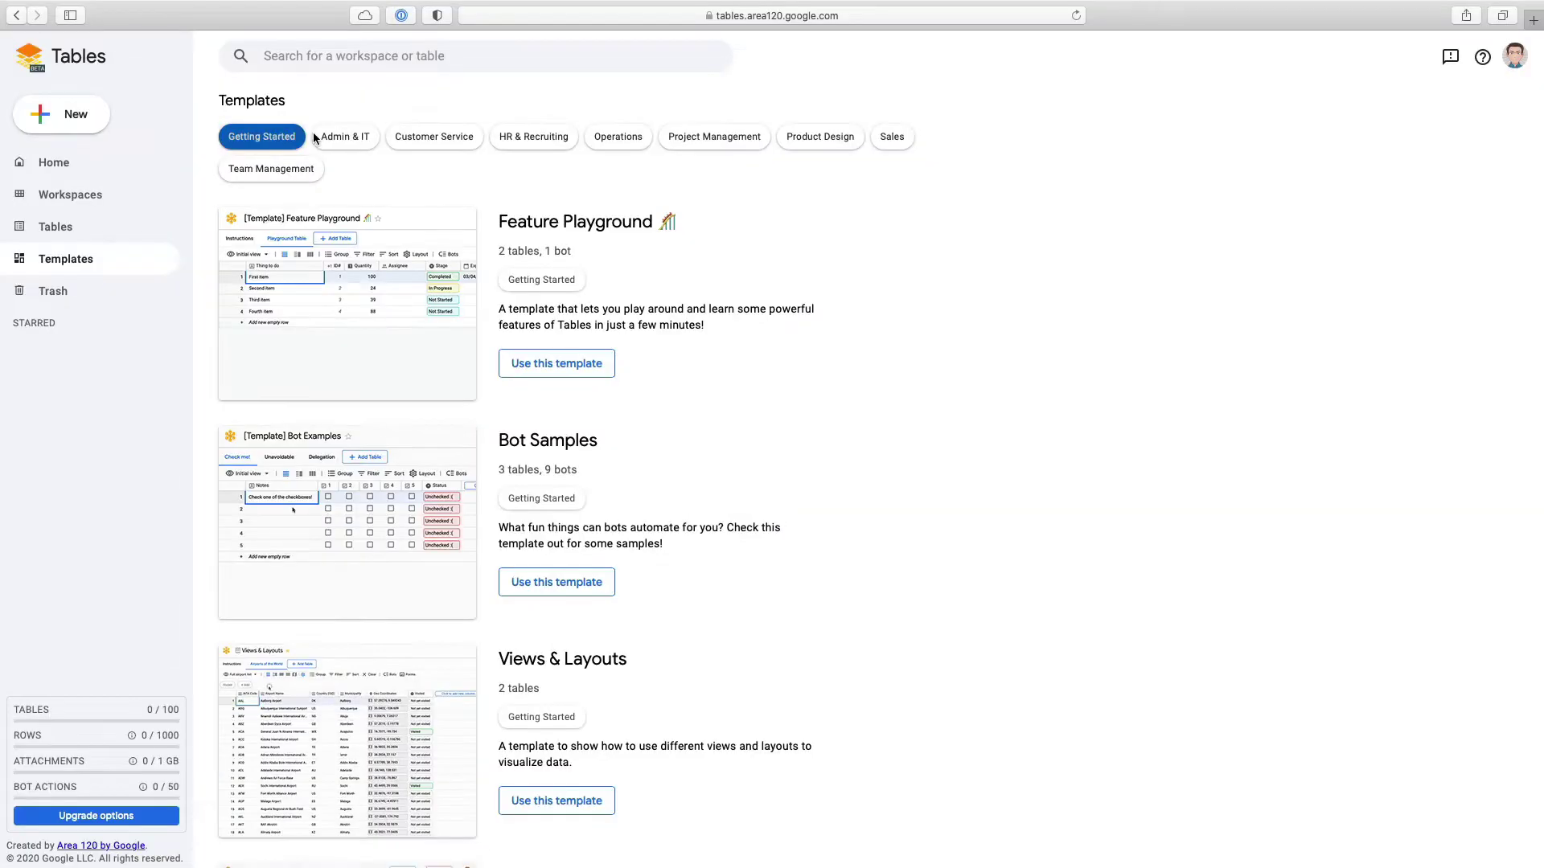
Step: Browse the Admin & IT, Customer Service, HR, Operations, Project Management and Product Design templates, then start from a template
click(347, 137)
click(442, 146)
click(553, 144)
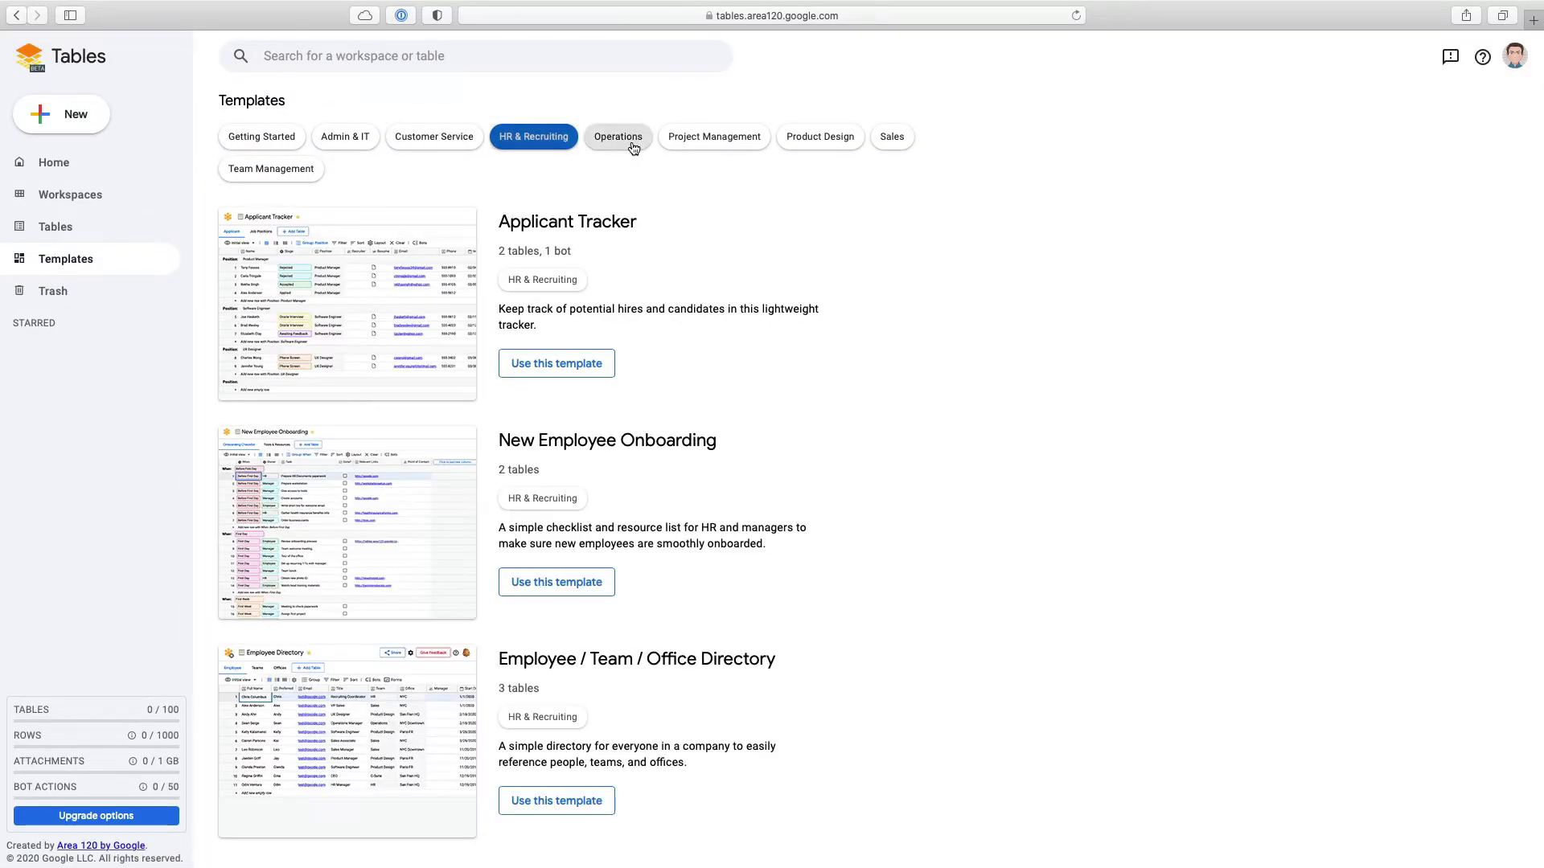
click(627, 143)
click(696, 145)
click(819, 138)
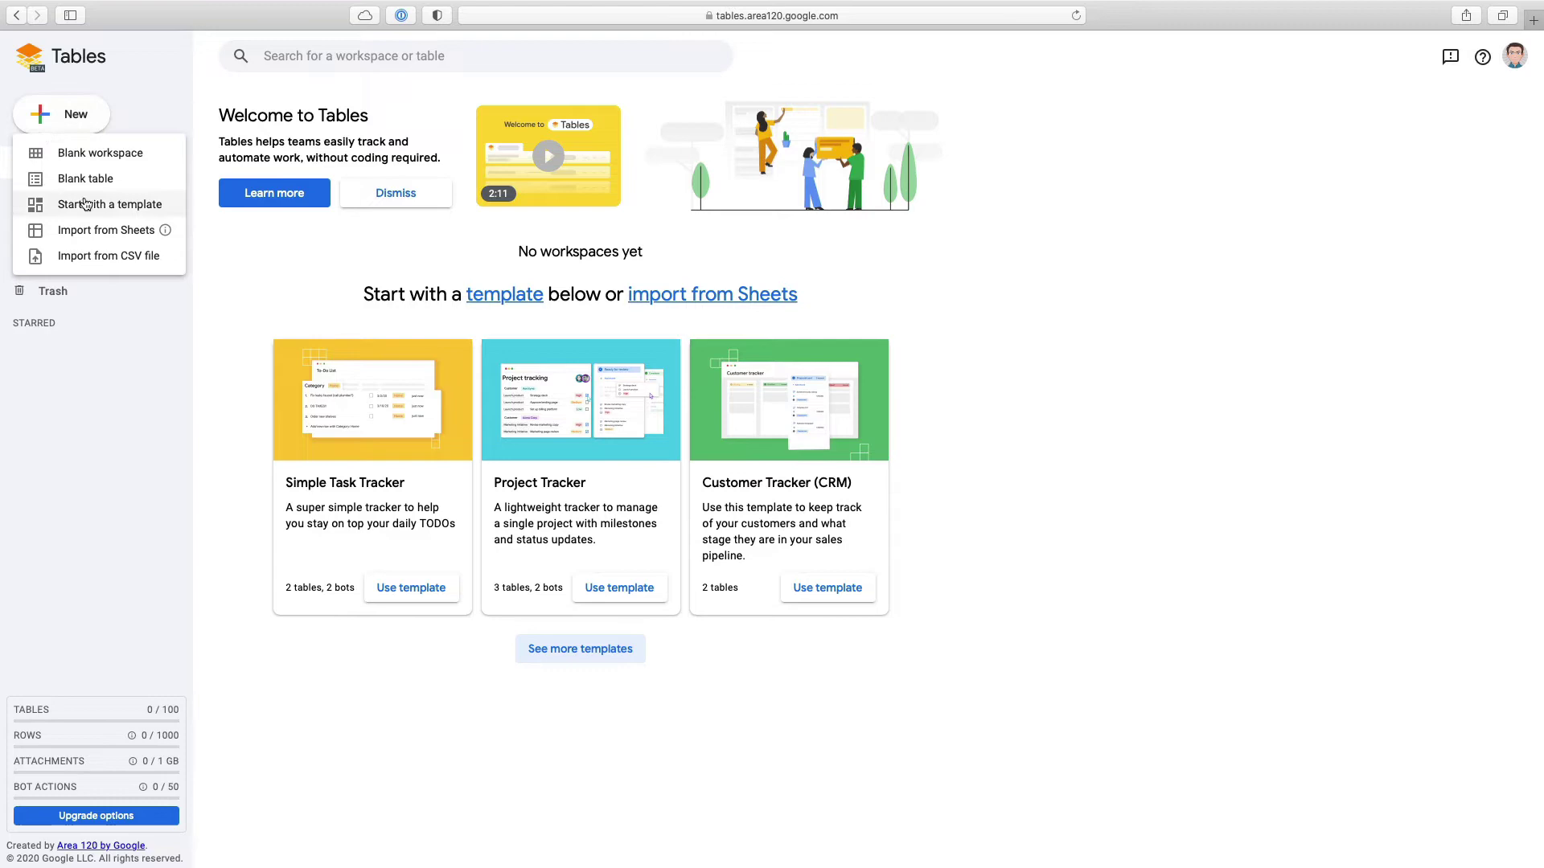
click(86, 204)
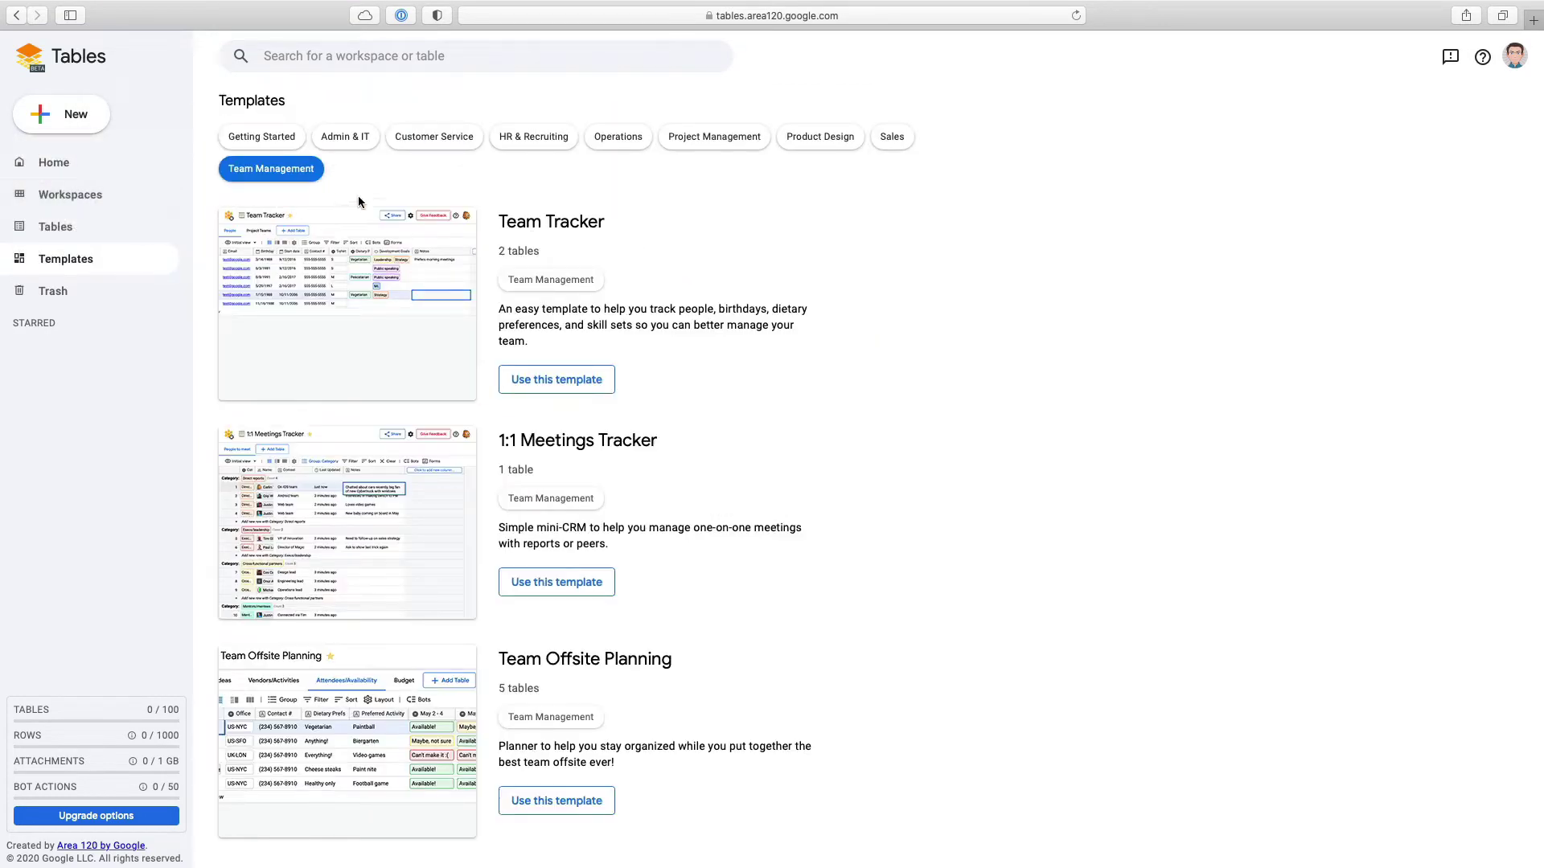
click(714, 138)
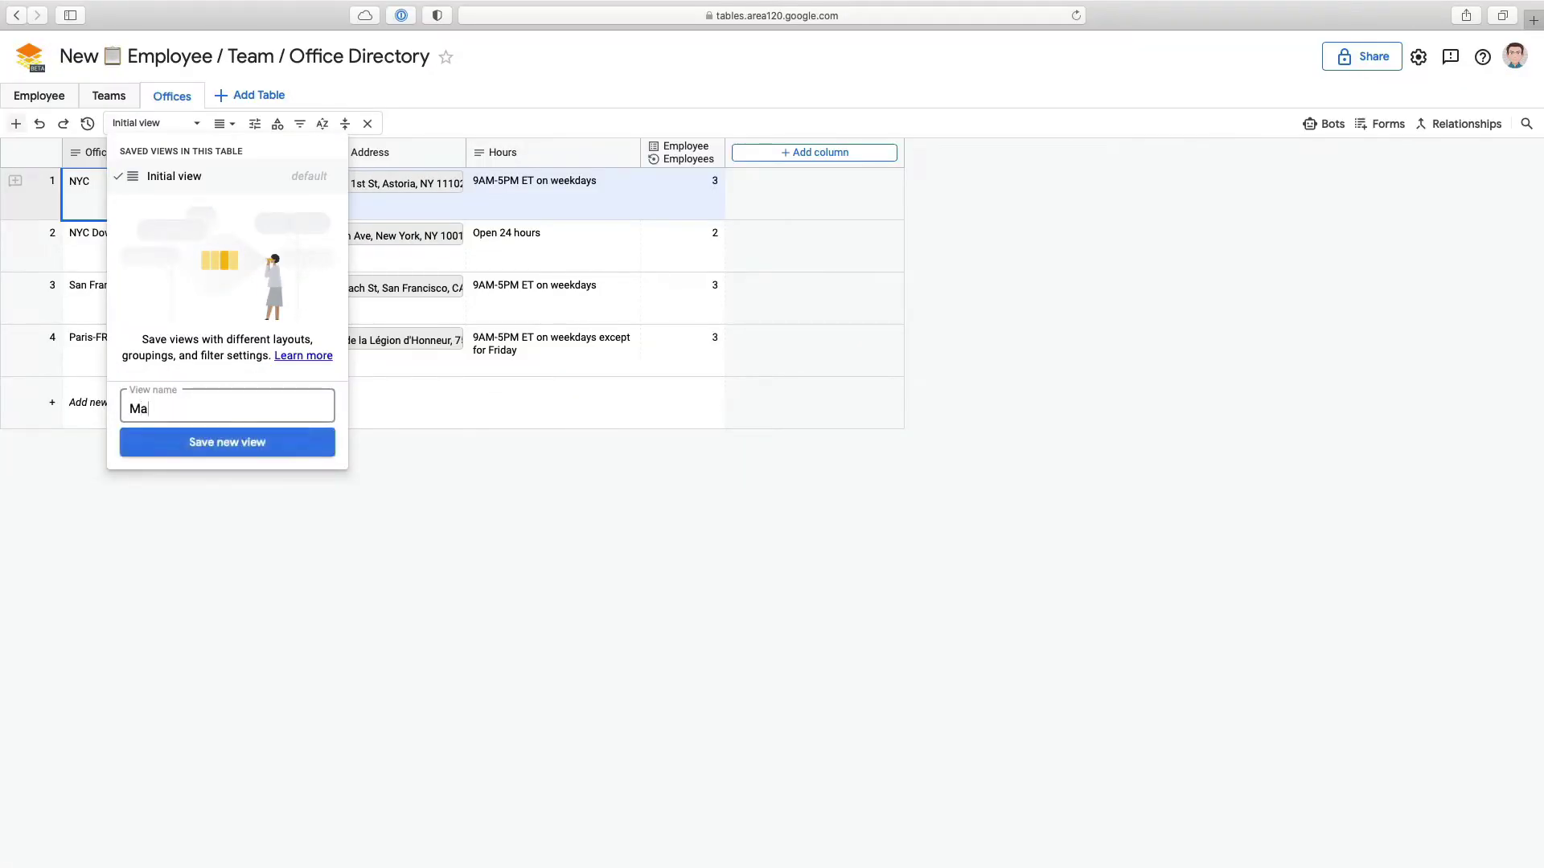
Step: Save an Offices view named 'Map' and switch it to the Map Layout
click(277, 447)
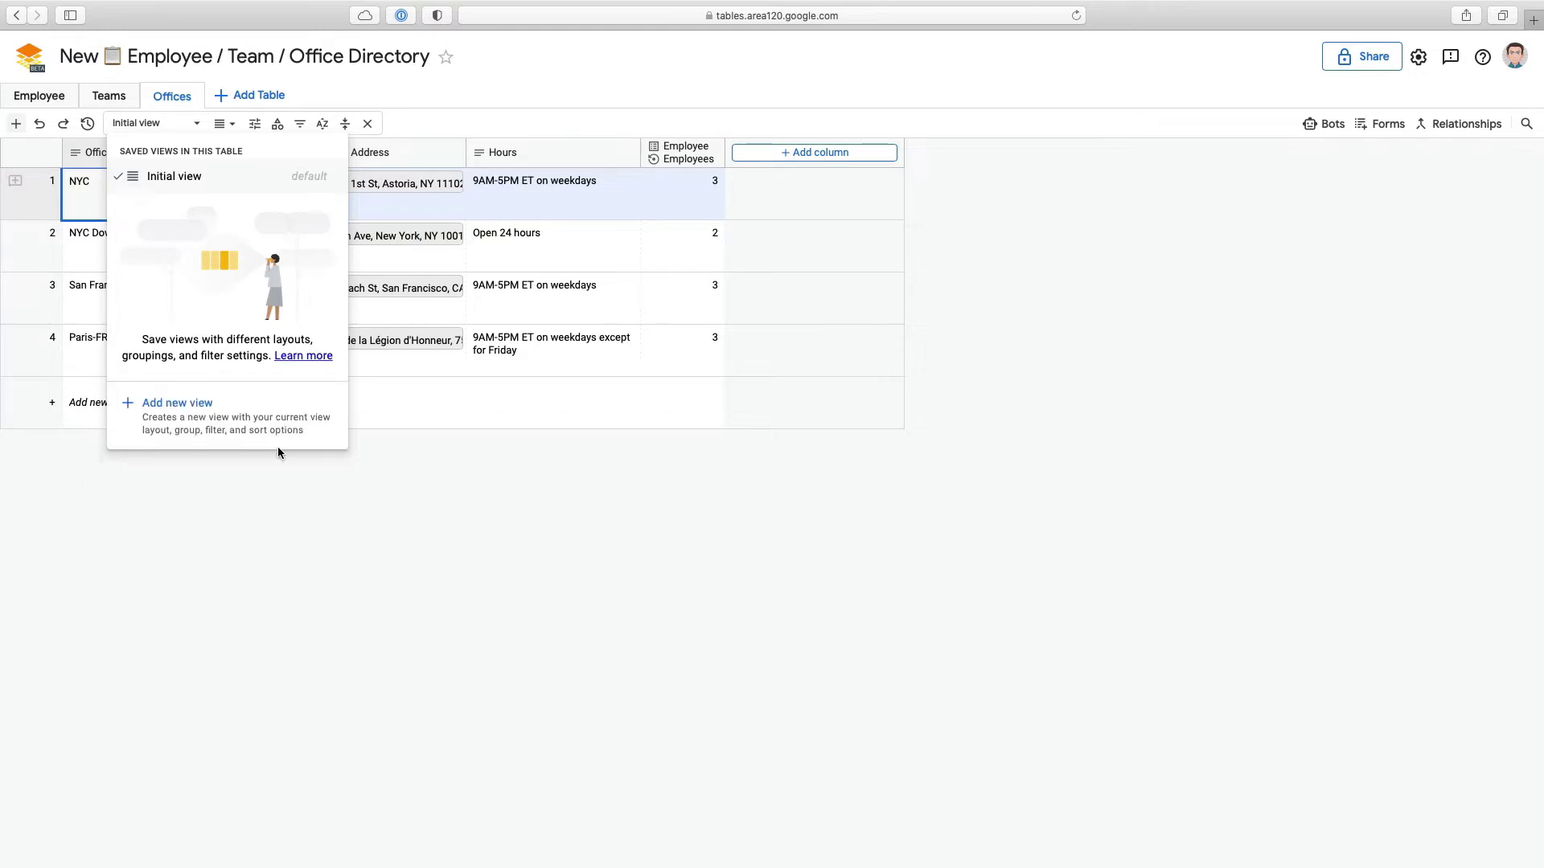
click(222, 123)
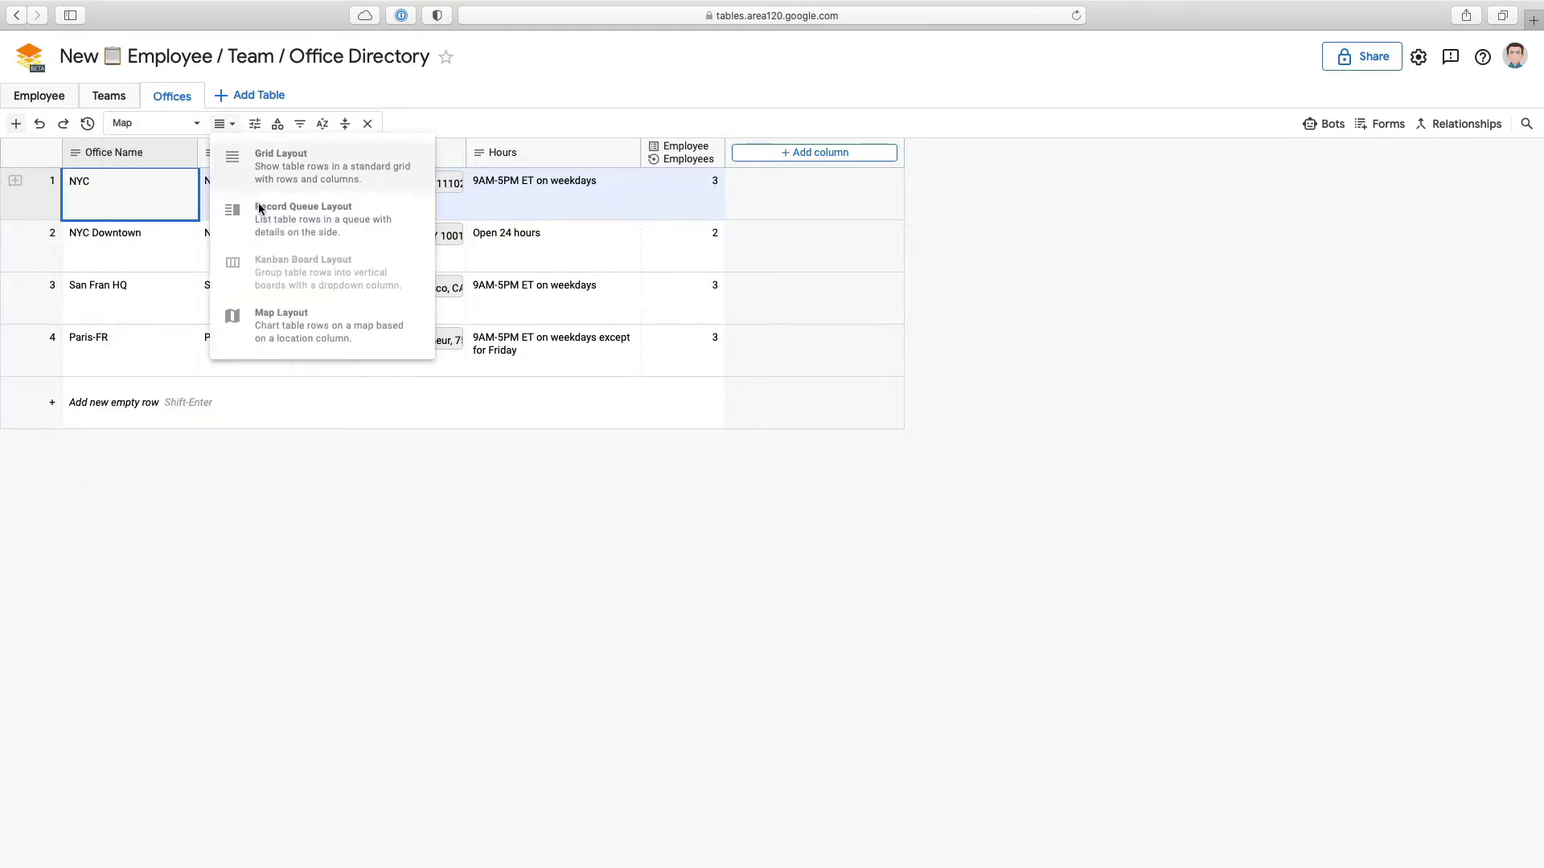
click(277, 322)
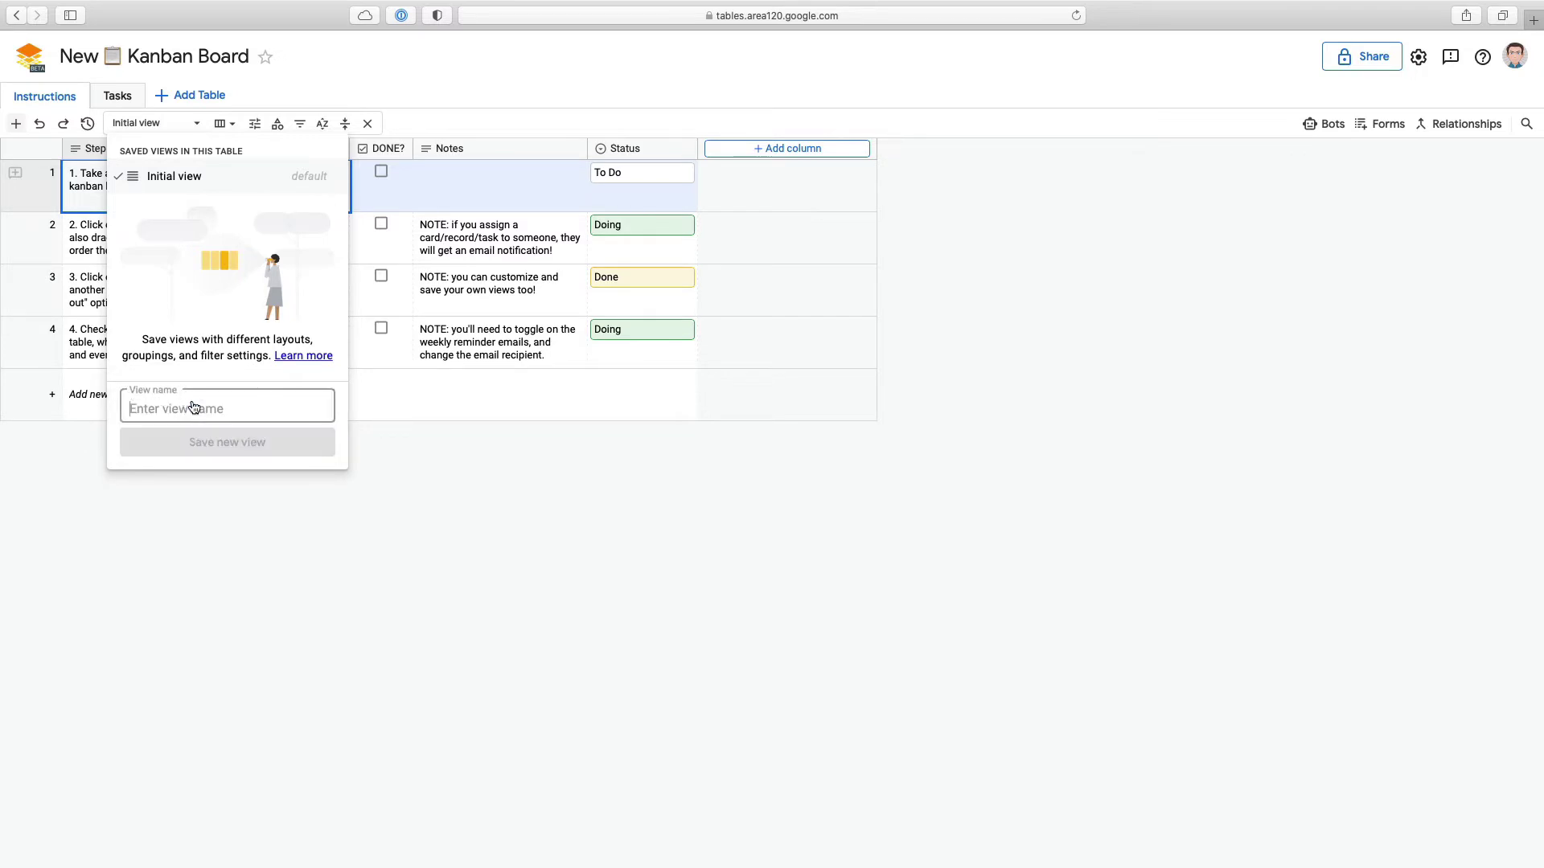
Step: Save a view named 'Kanban' with the Kanban Board Layout, keeping the default card columns
text(Kanban)
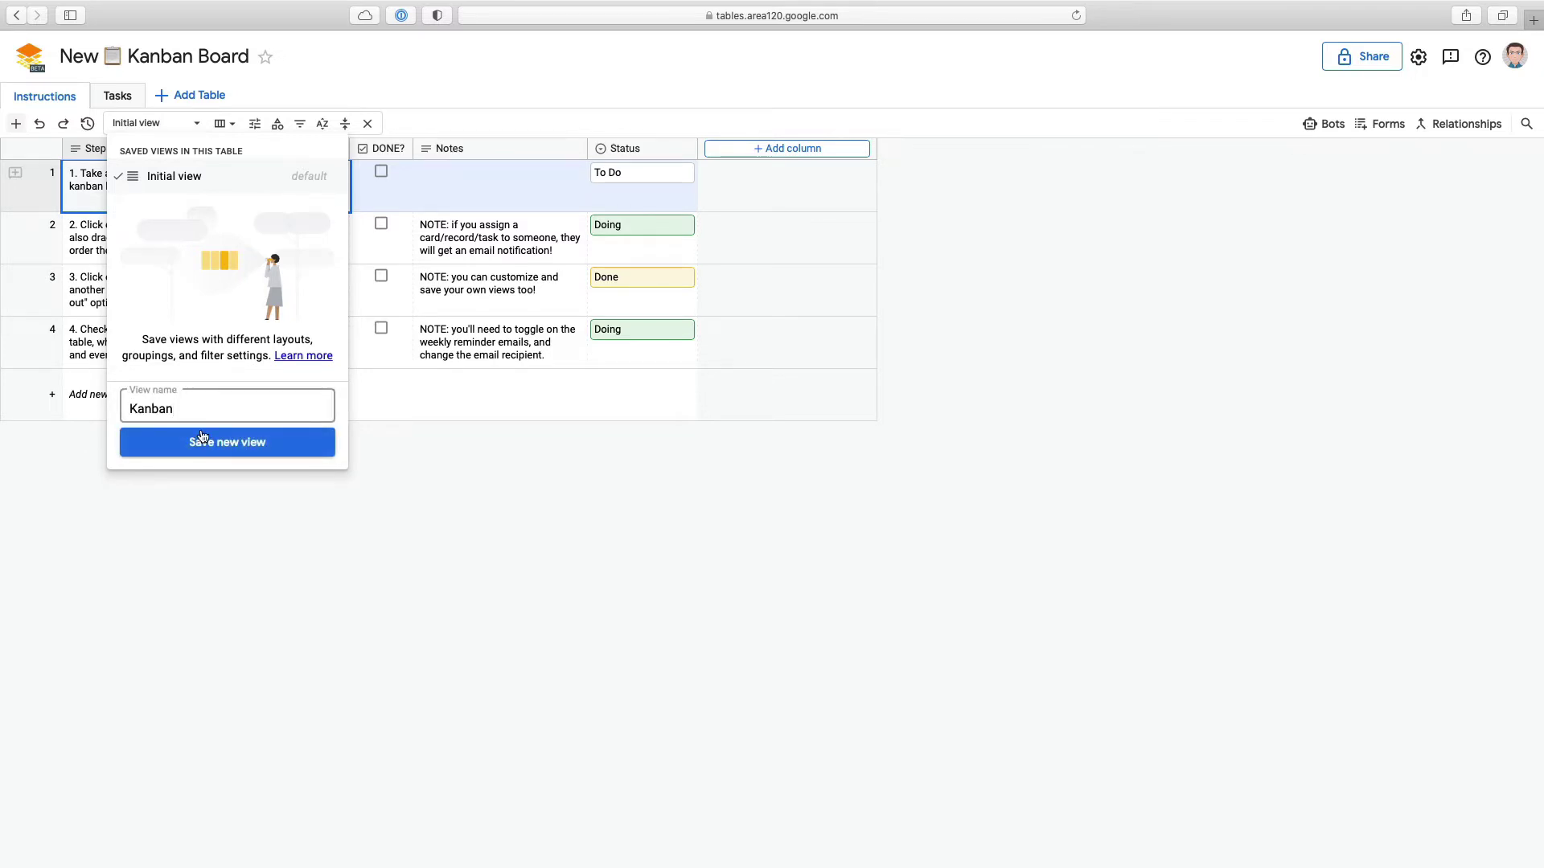
click(202, 439)
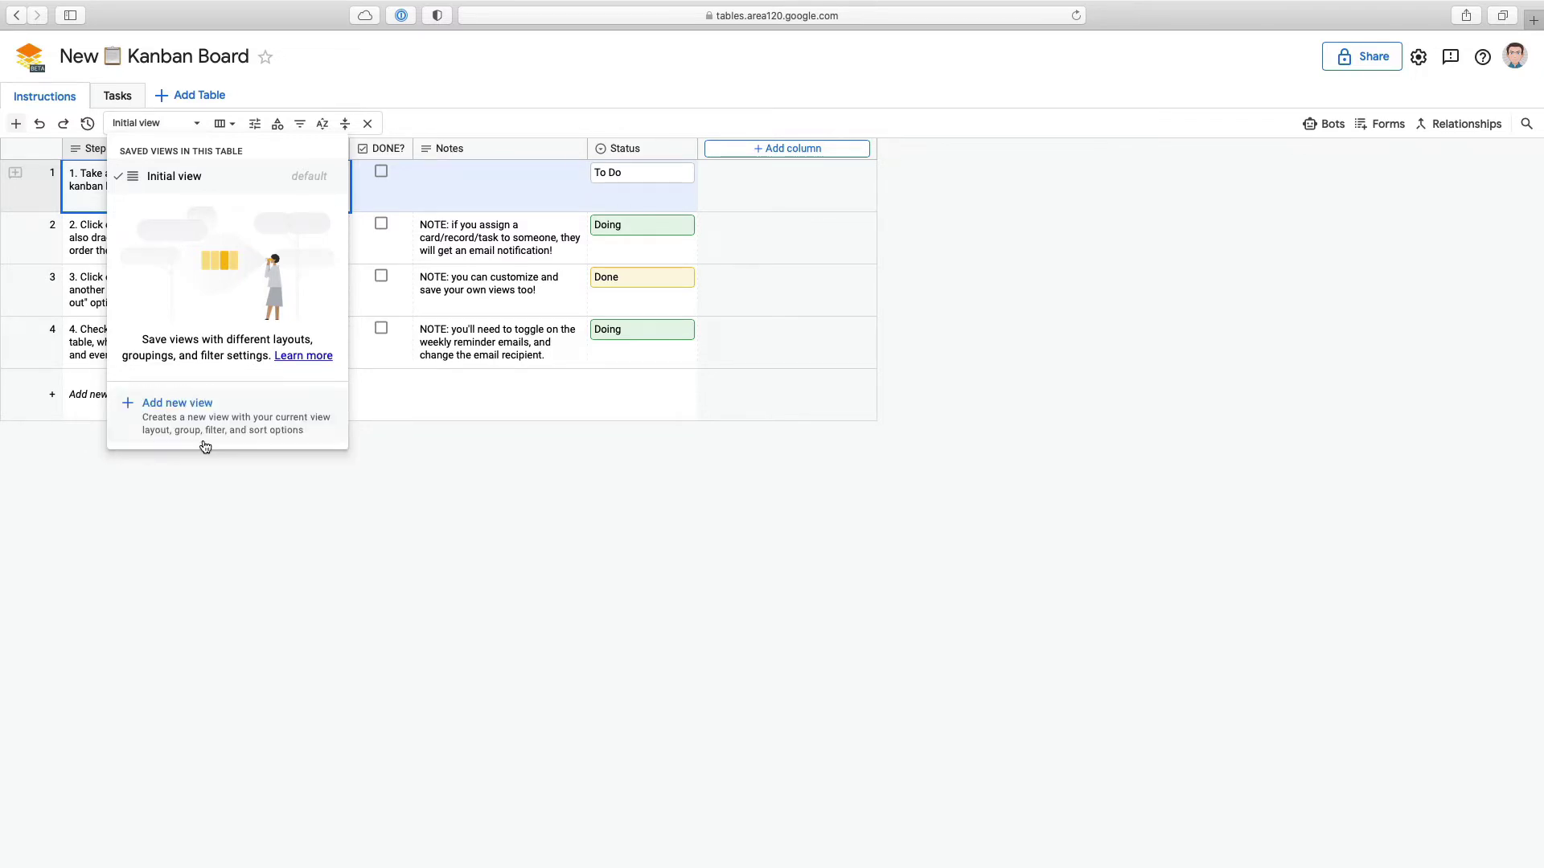
click(225, 124)
click(267, 263)
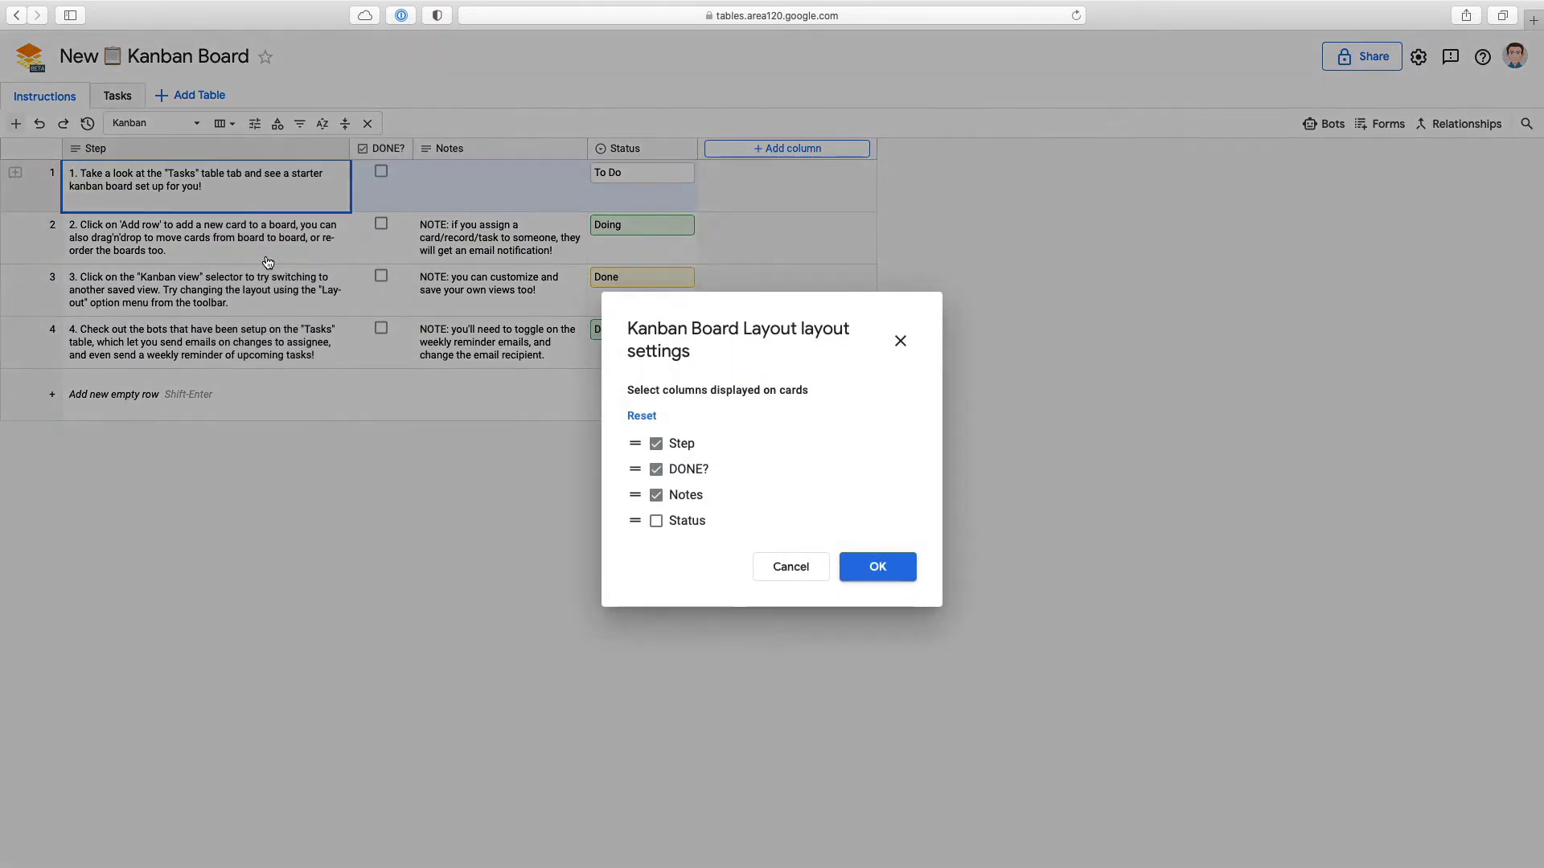
click(877, 566)
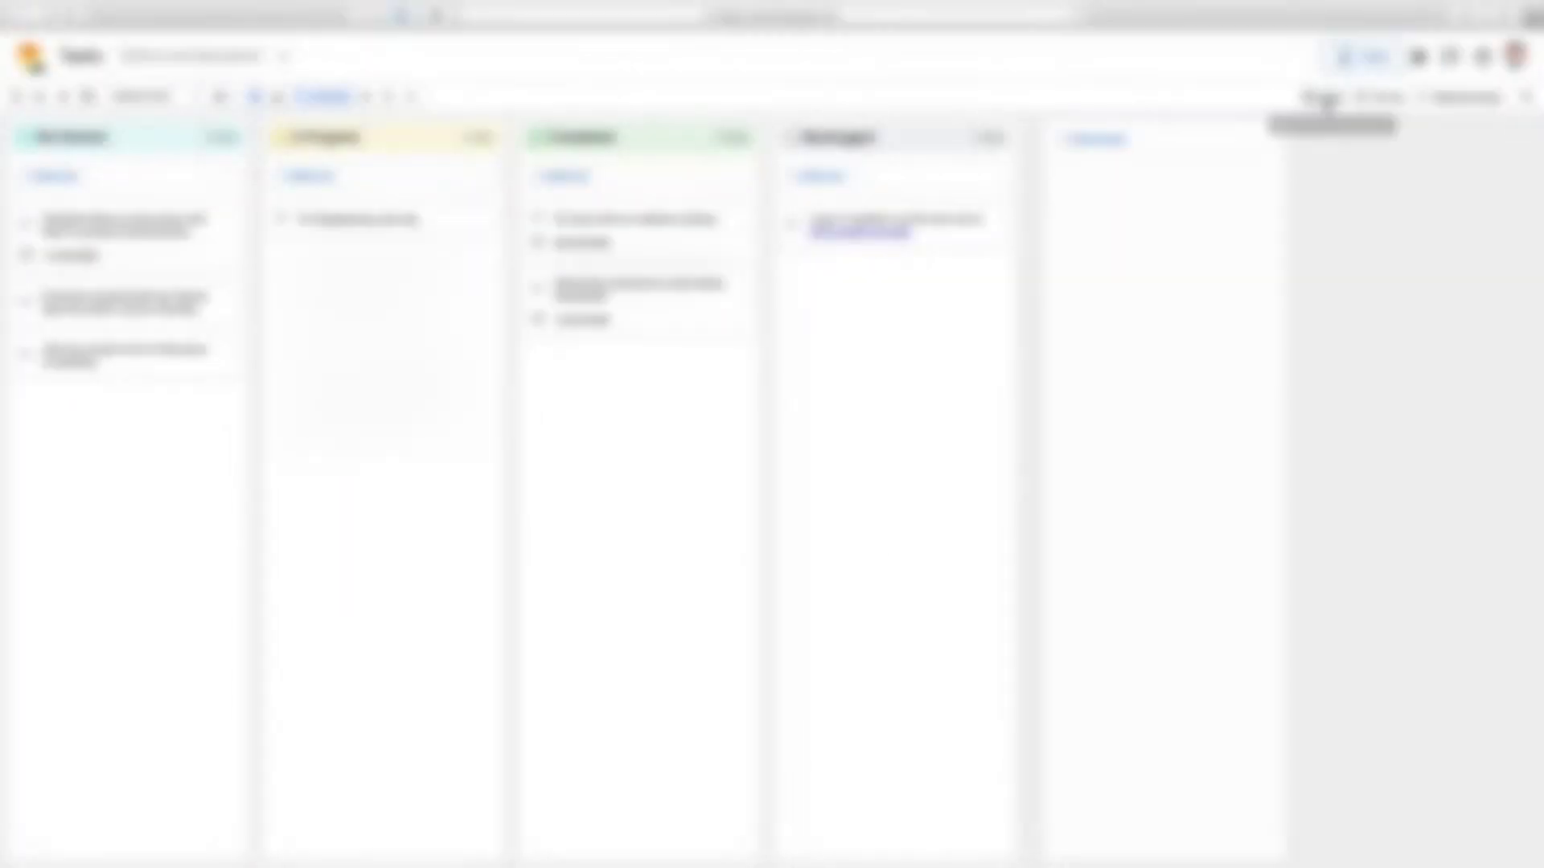
Step: Inspect the Task assigned bot's trigger, its Assignee is not blank condition and its send-email action, leaving them unchanged
click(1326, 98)
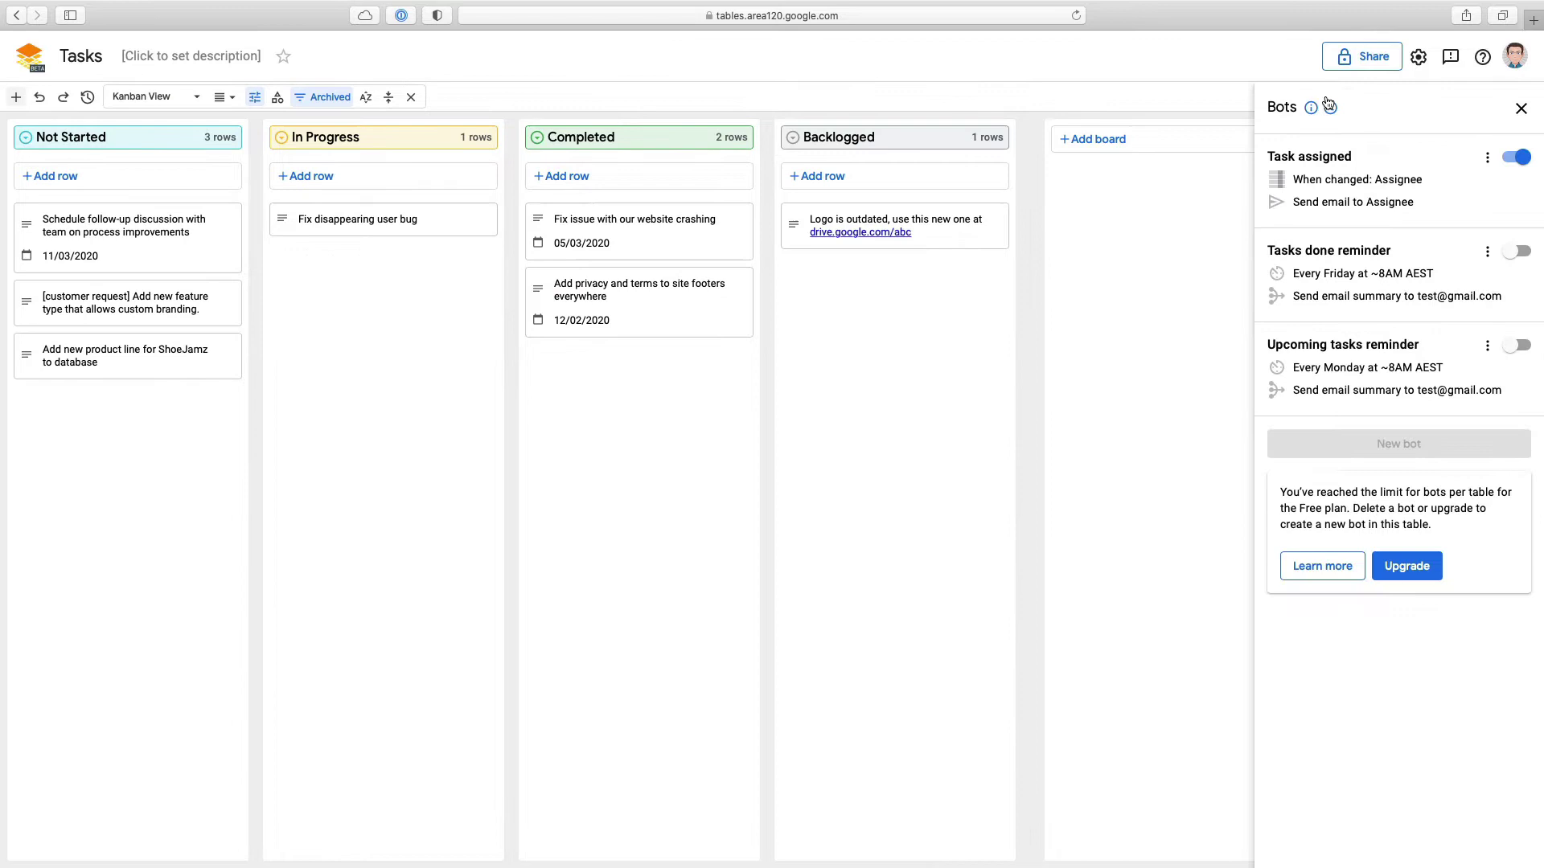
click(1346, 185)
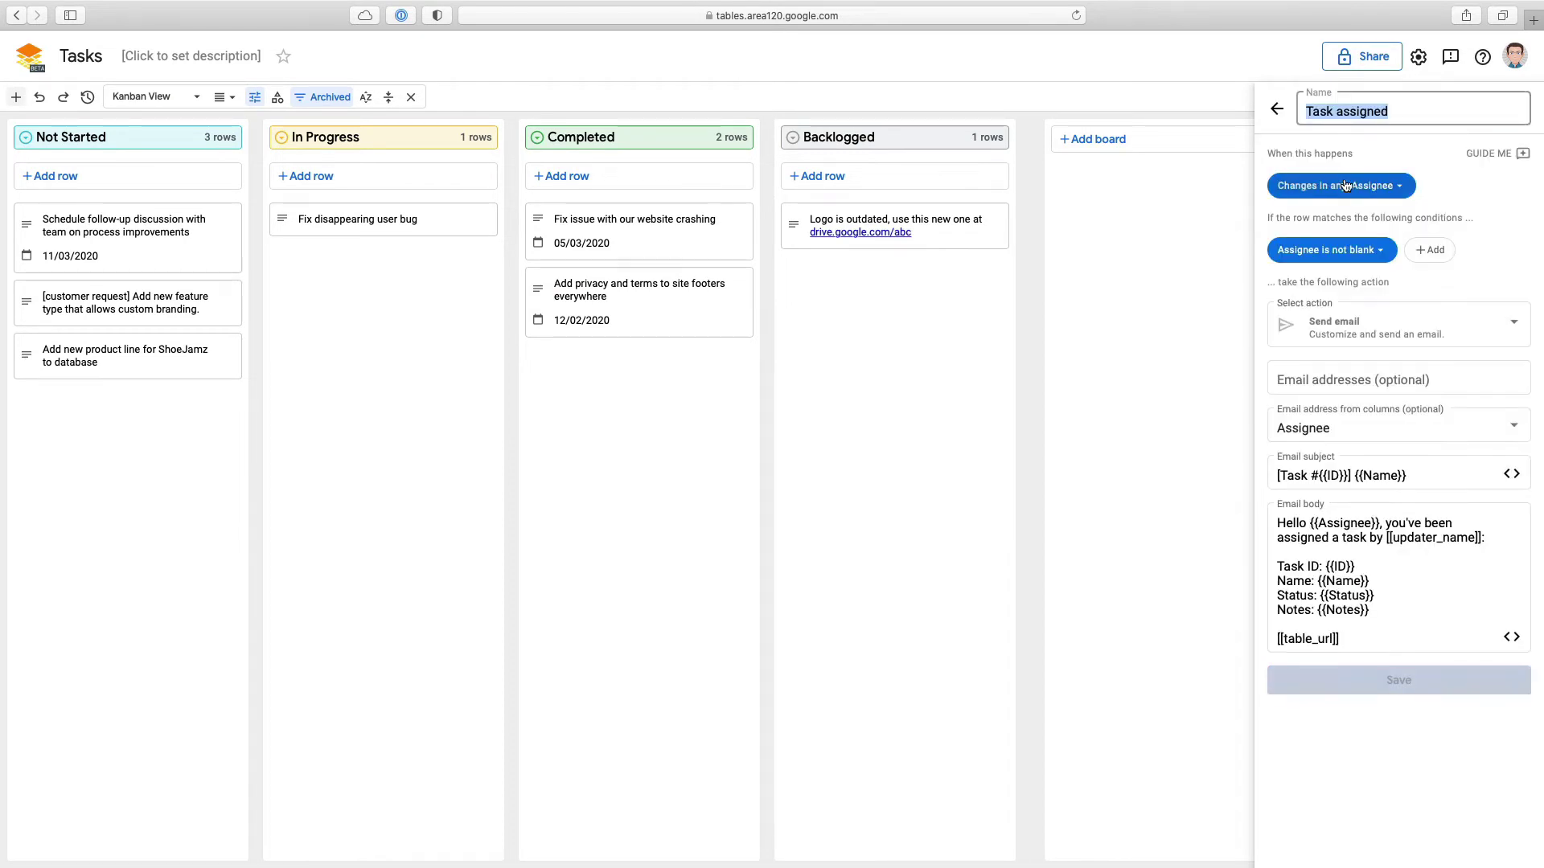
click(1358, 195)
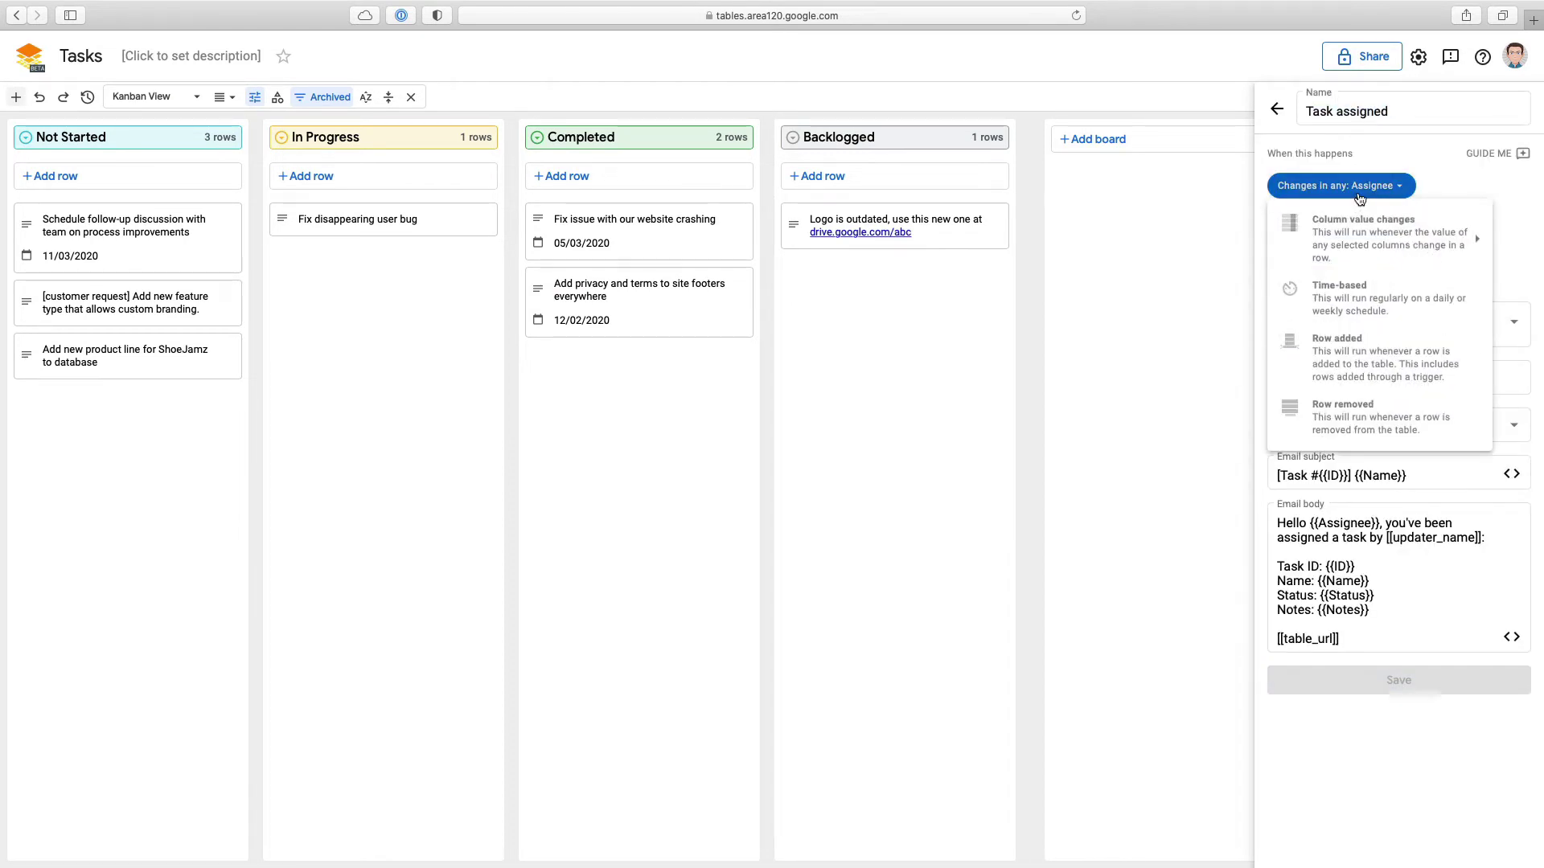
click(1359, 196)
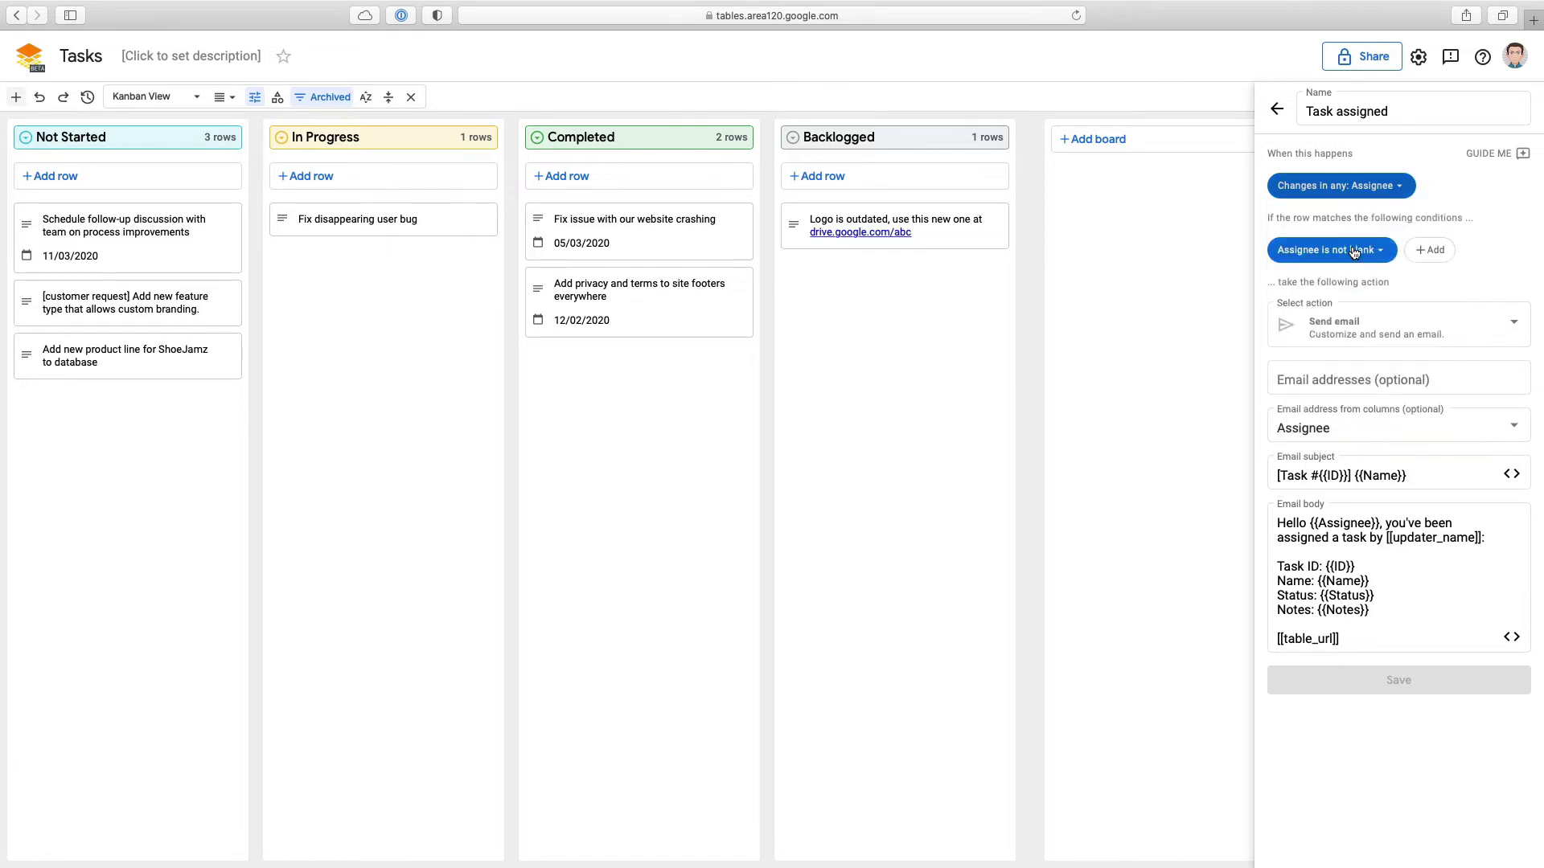
click(1353, 252)
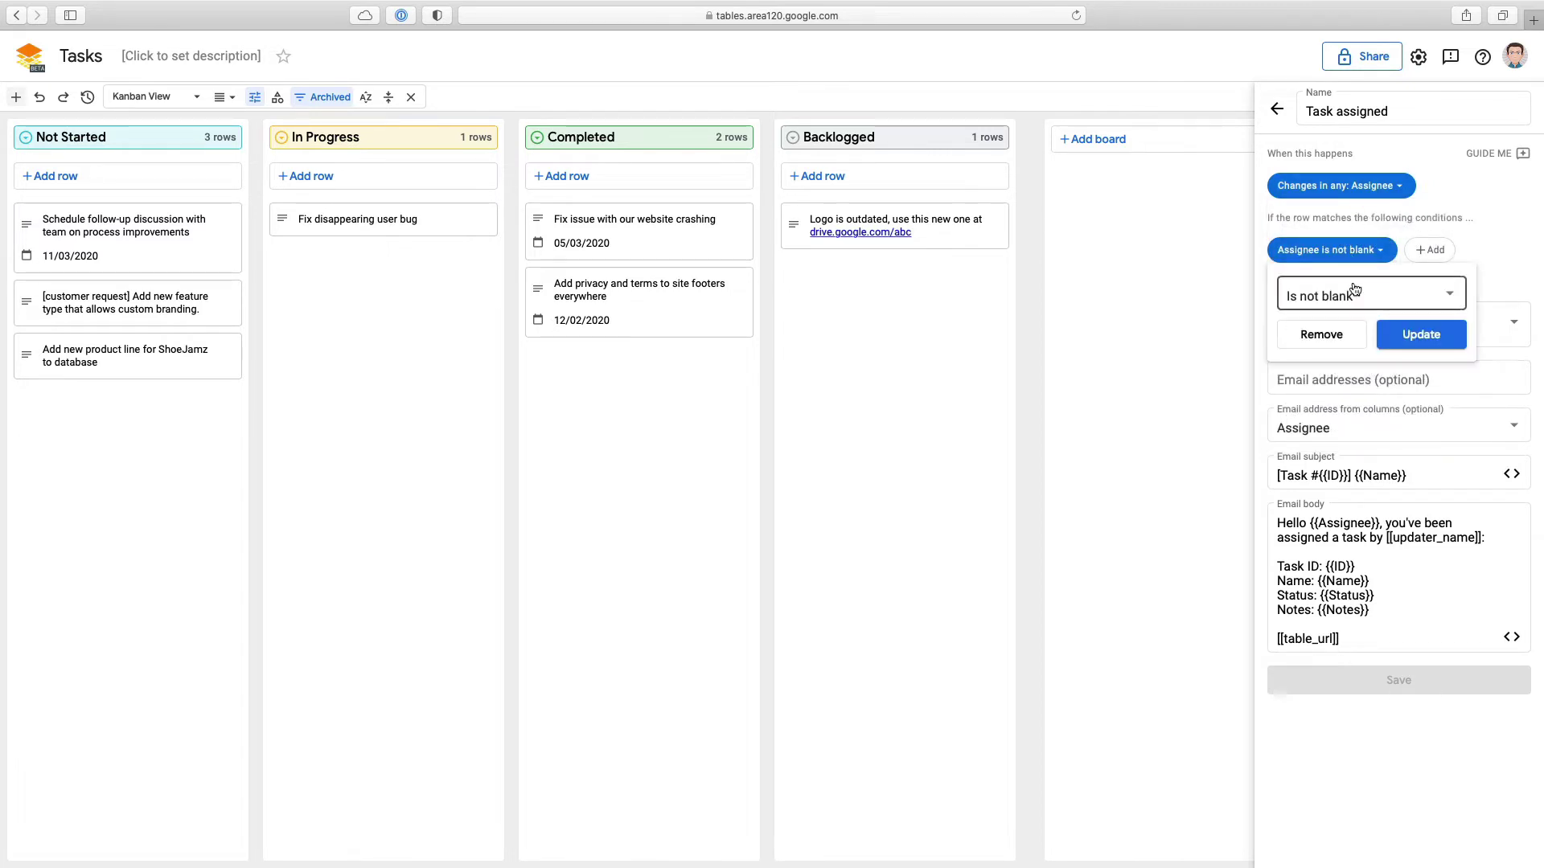
click(1357, 295)
click(1363, 205)
click(1346, 387)
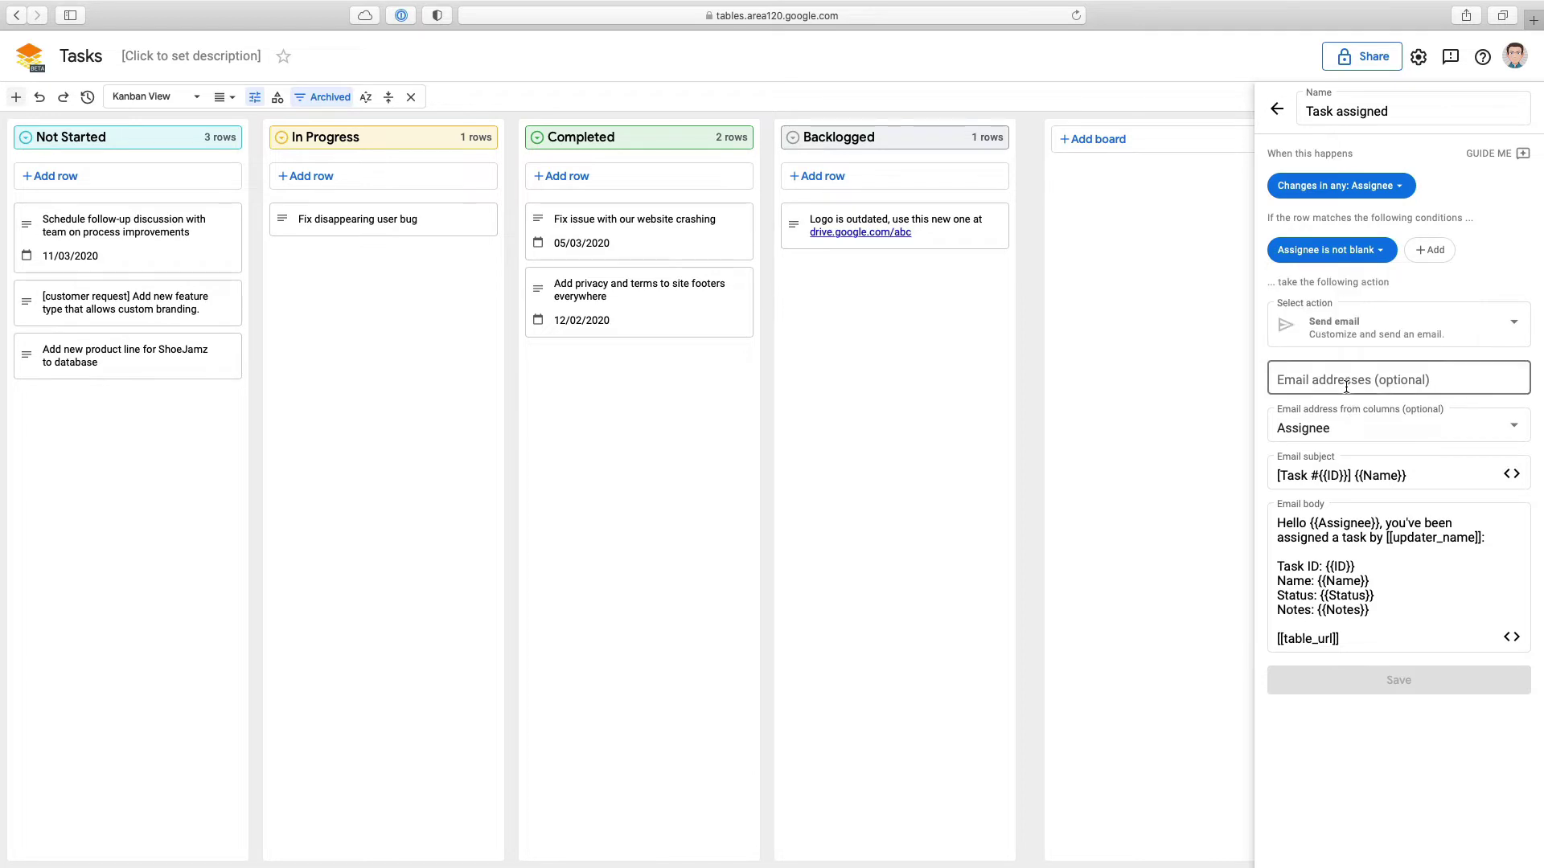
click(1339, 332)
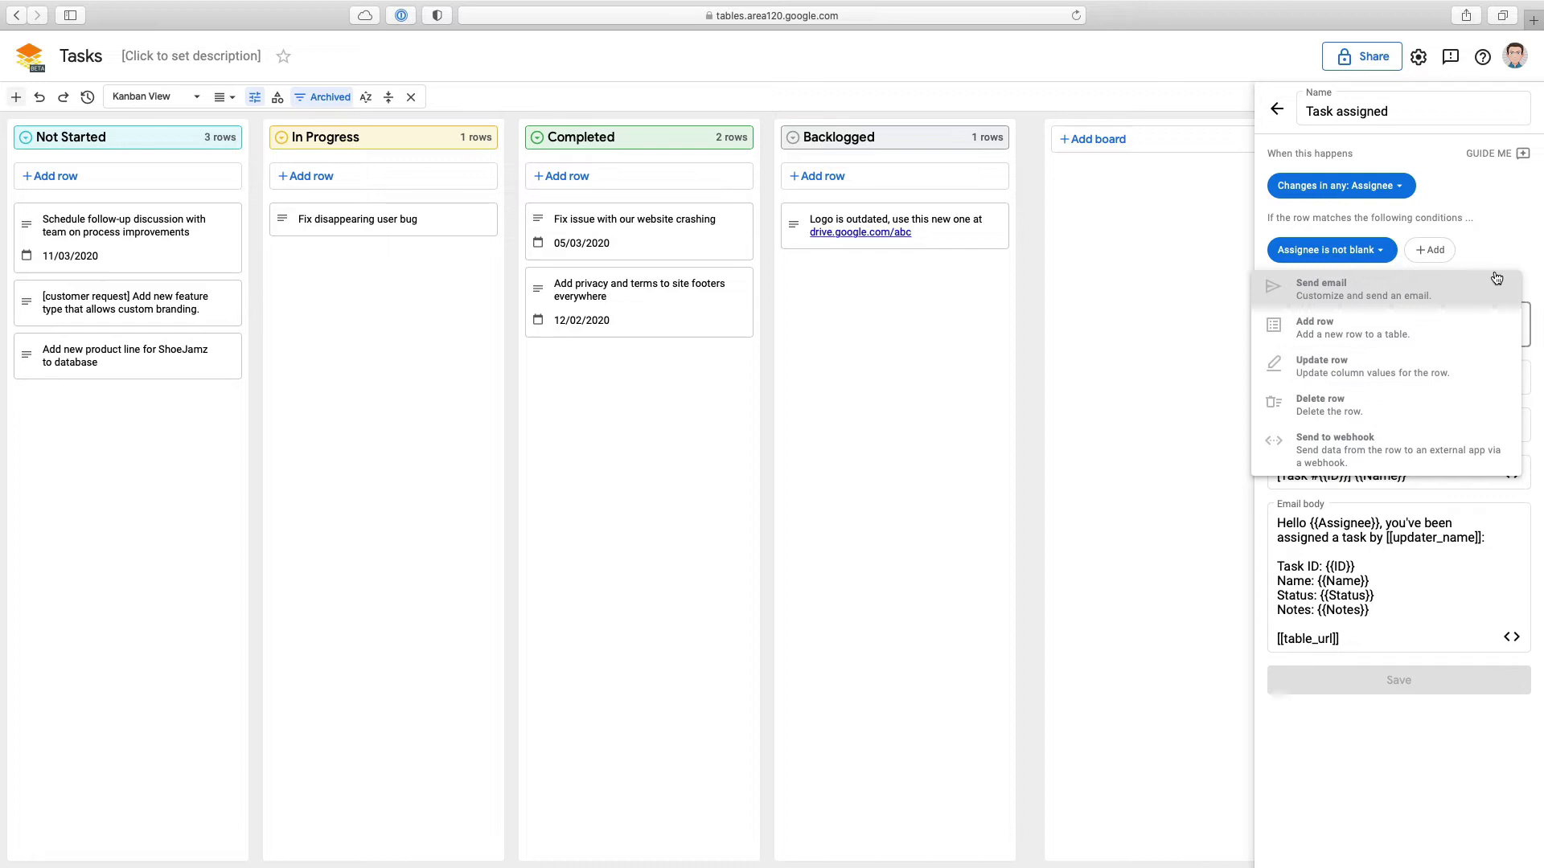
click(1530, 241)
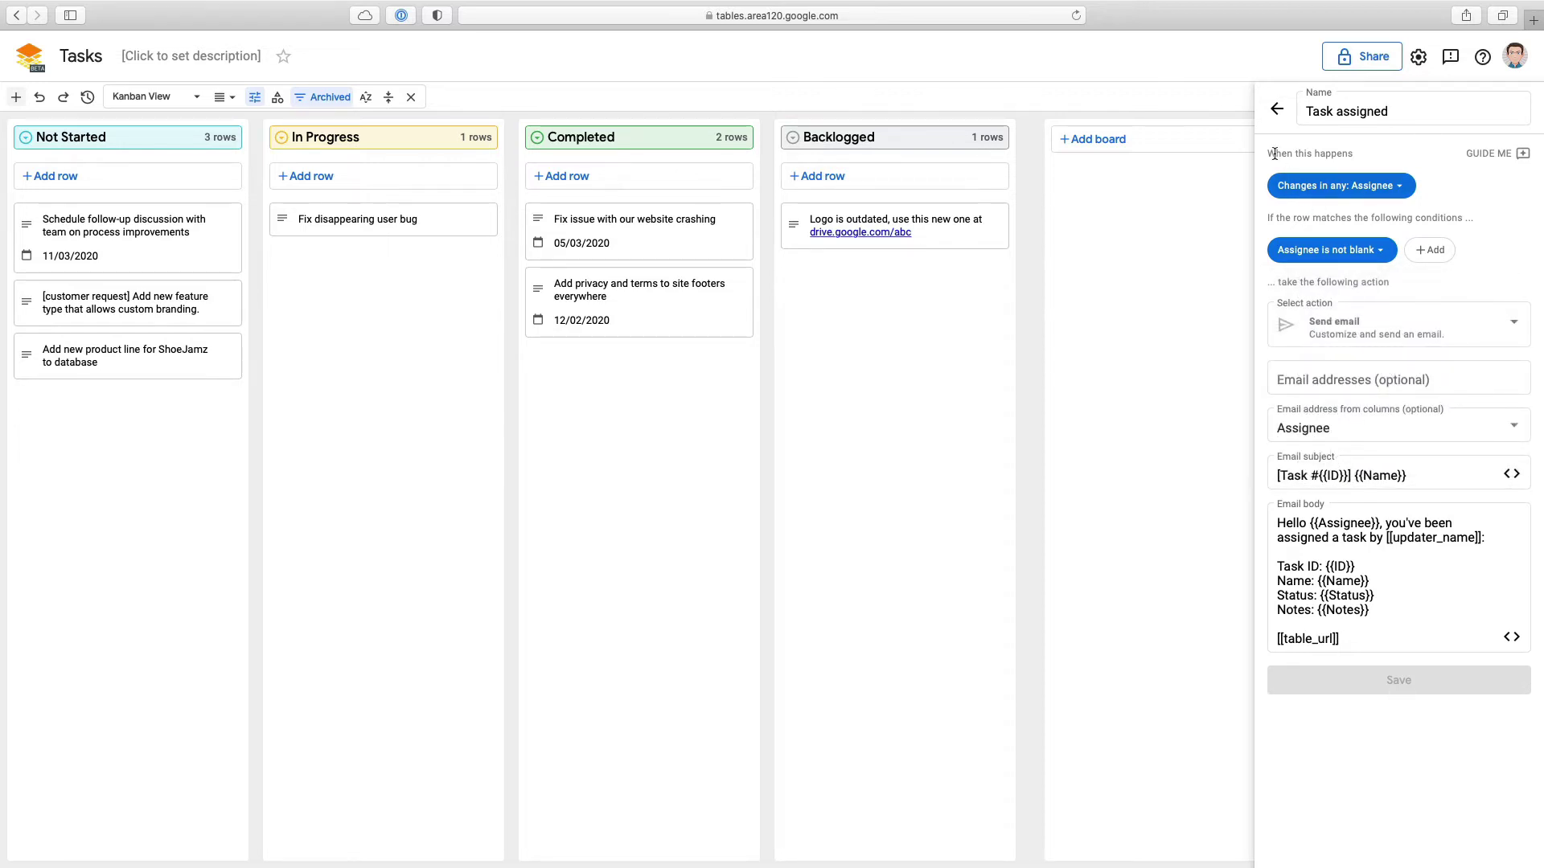
Step: Look at the Tasks done reminder bot, then open the Upcoming tasks reminder bot's settings
click(1274, 111)
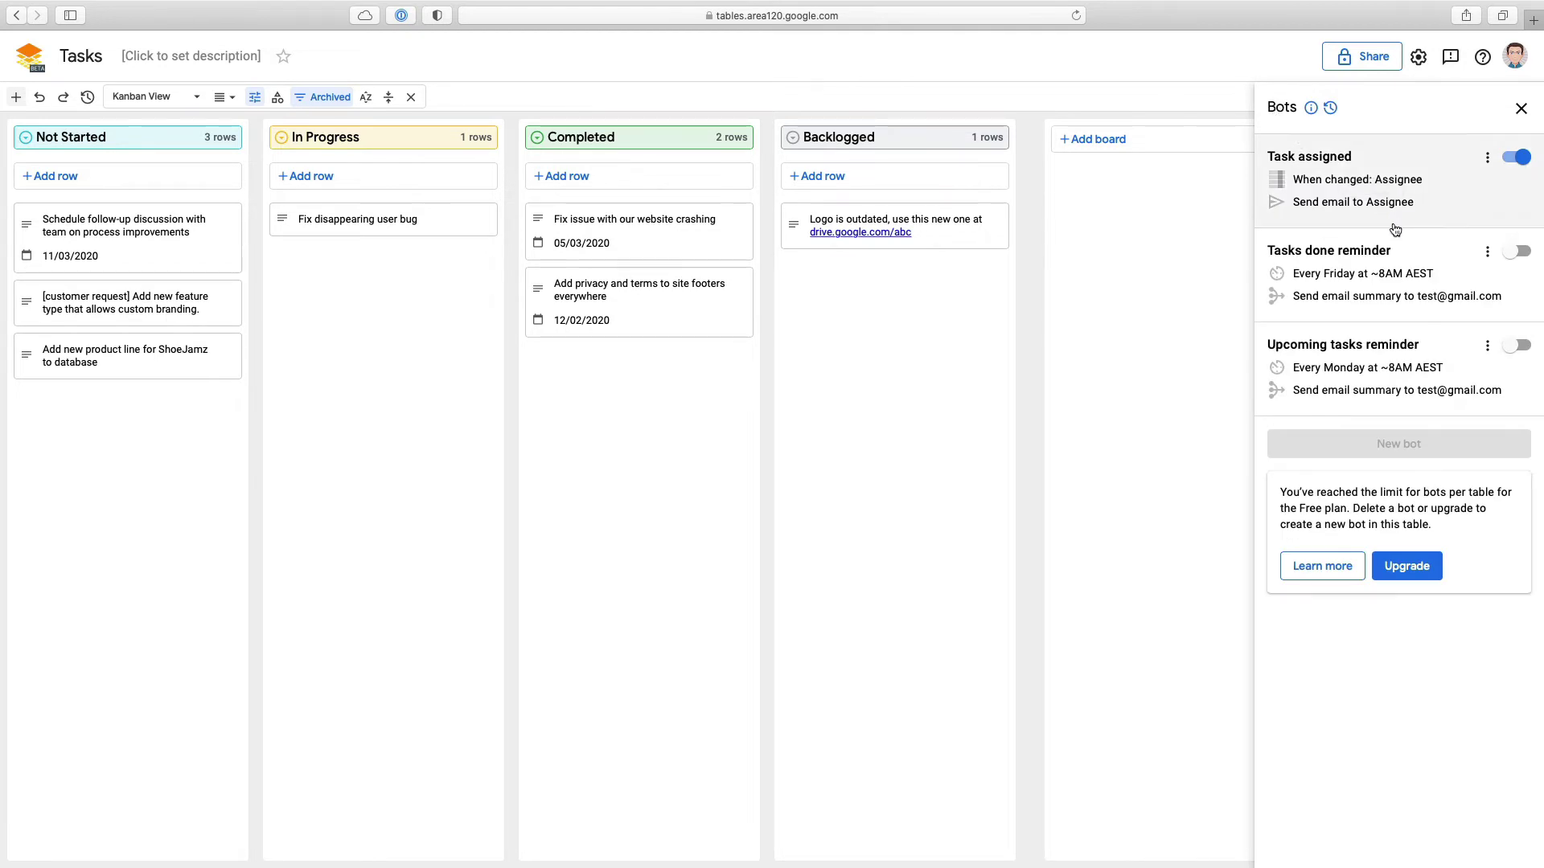
click(1387, 309)
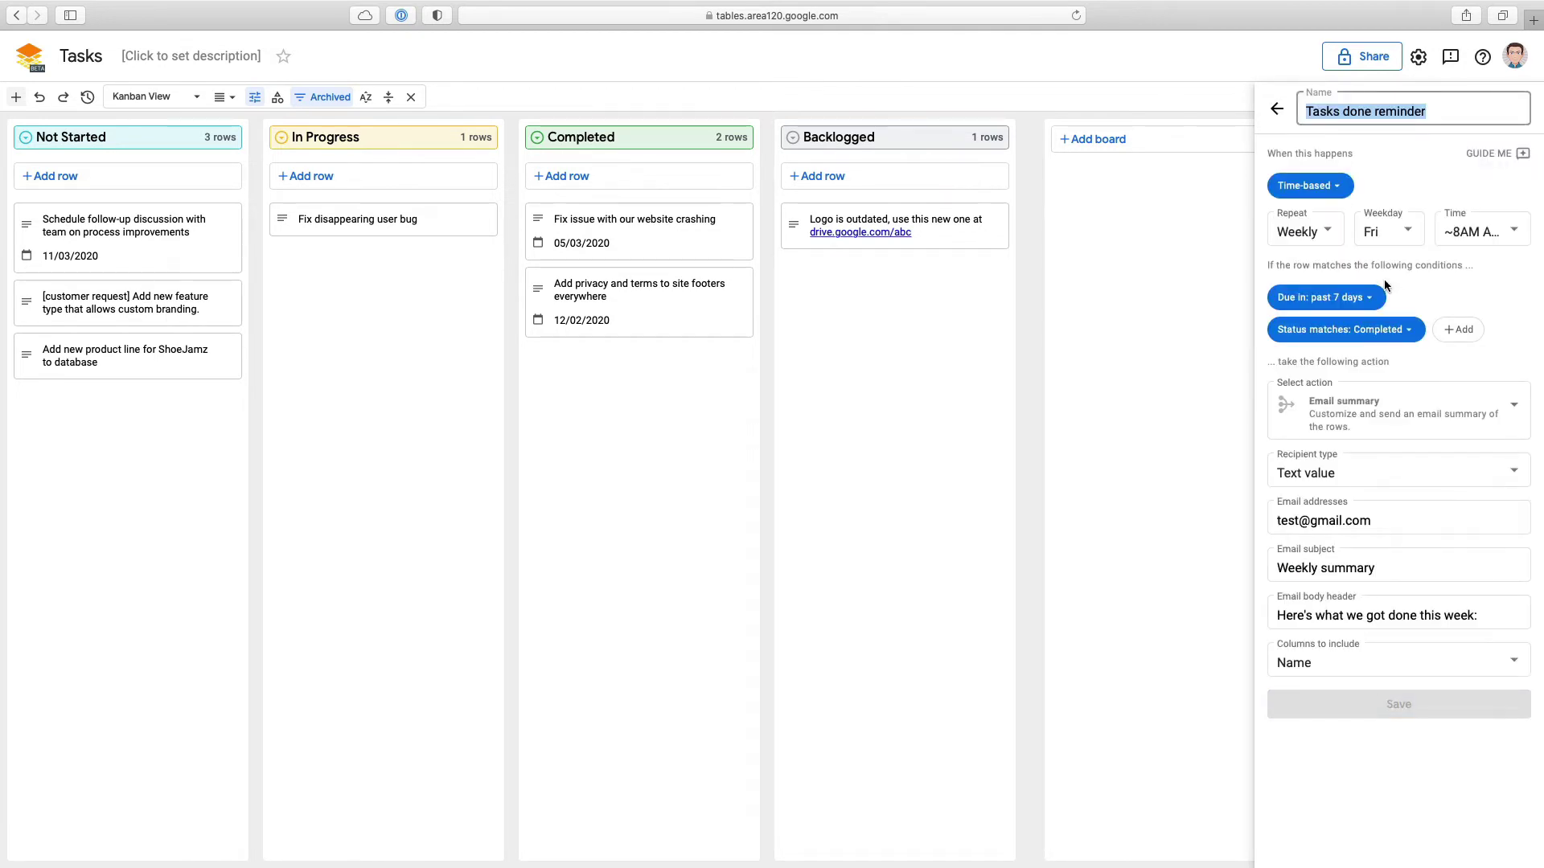
click(1276, 109)
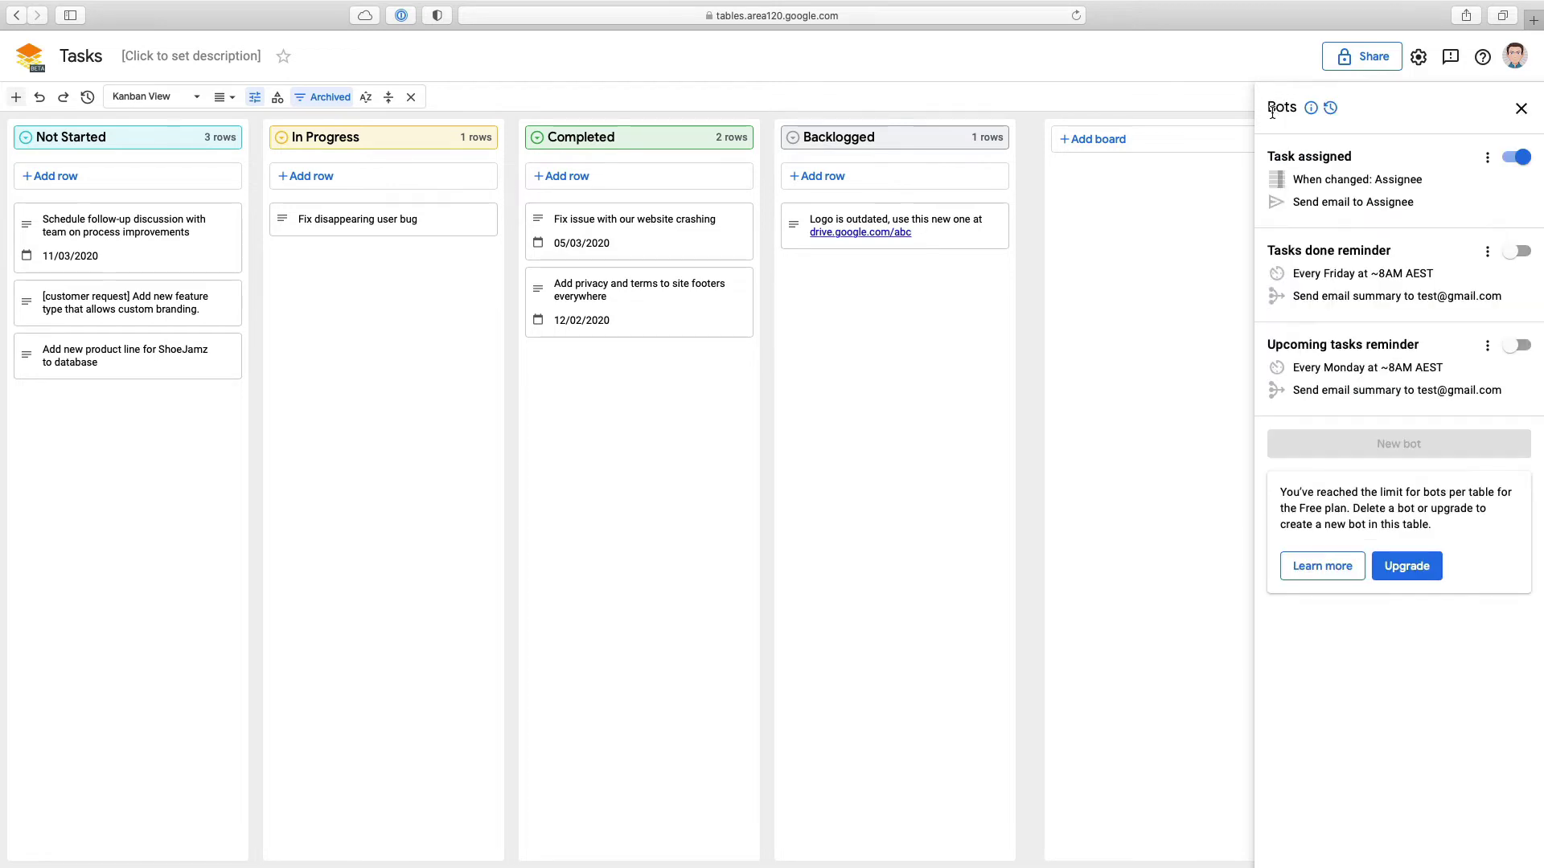
click(1360, 354)
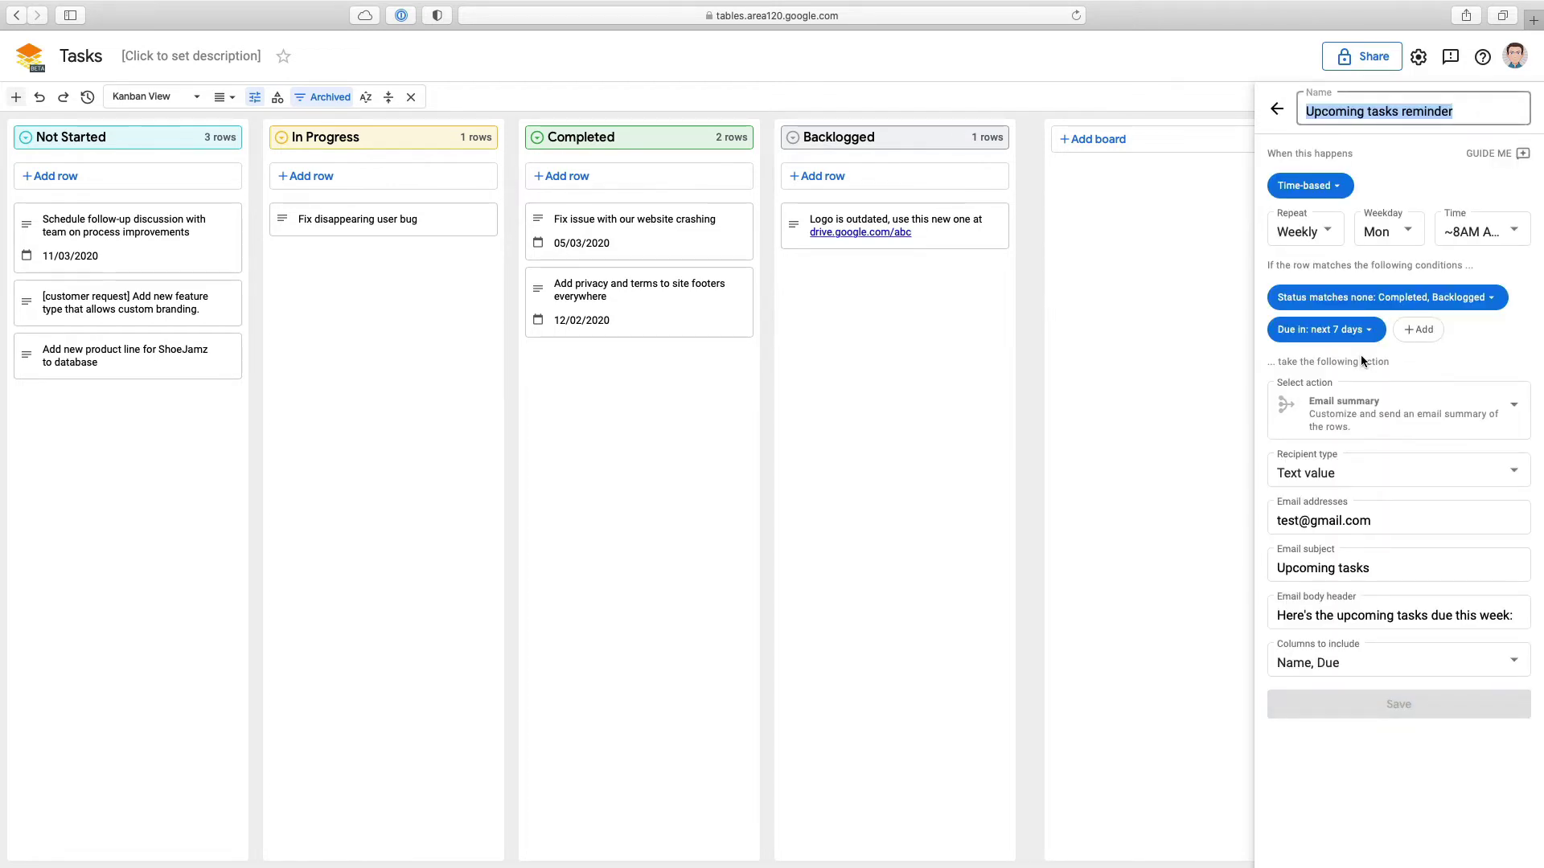
Step: Create a new form 'Create a task' with description 'Create a new task for the team using this form' and a Thanks! message
key(Escape)
click(1391, 106)
click(1428, 516)
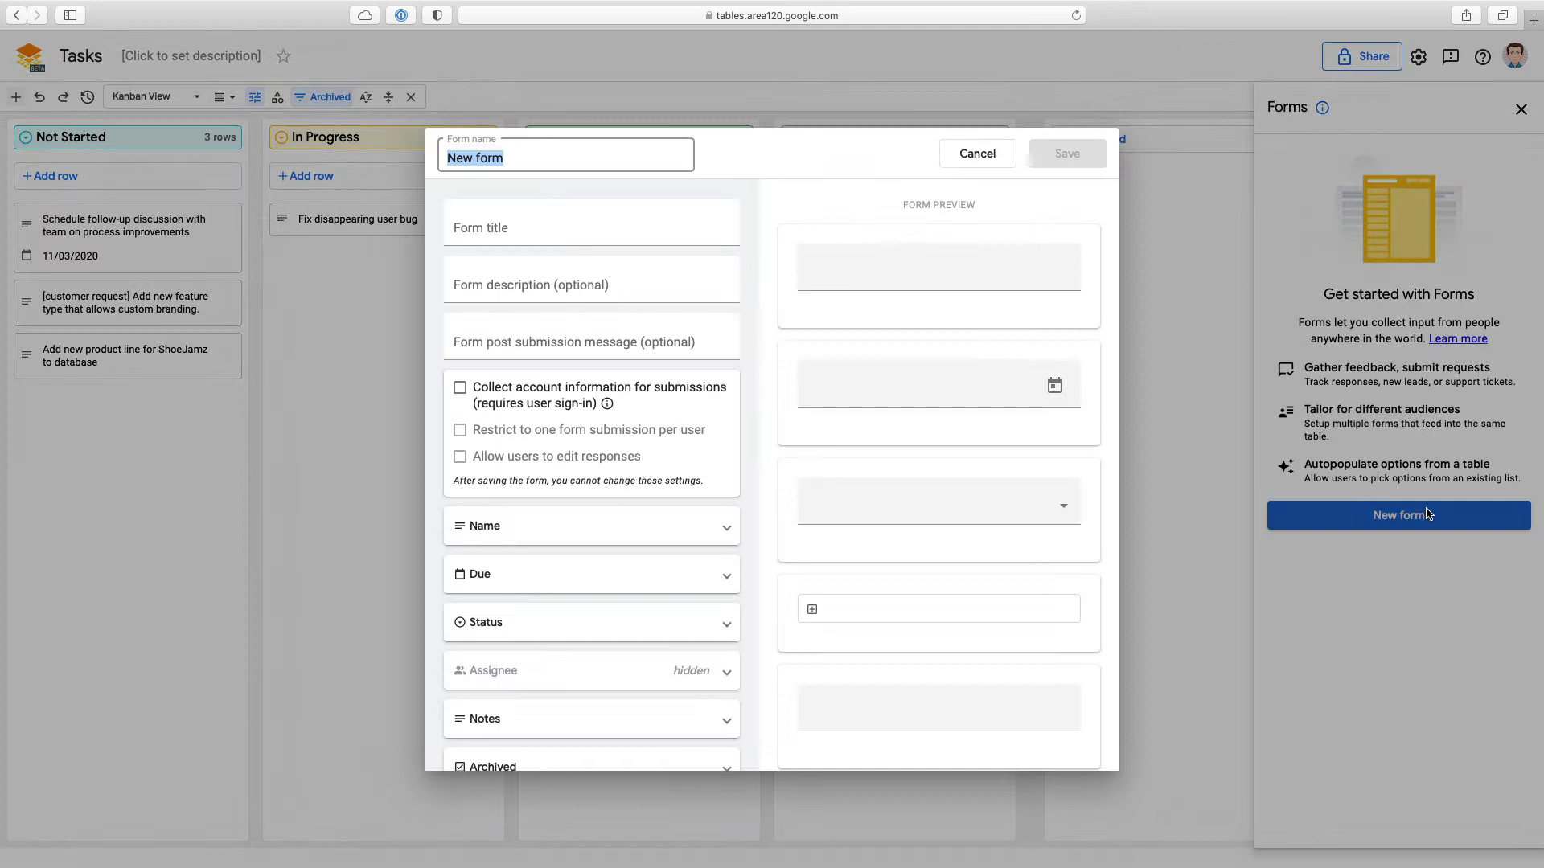
text(Create a task)
key(Tab)
text(Create a task)
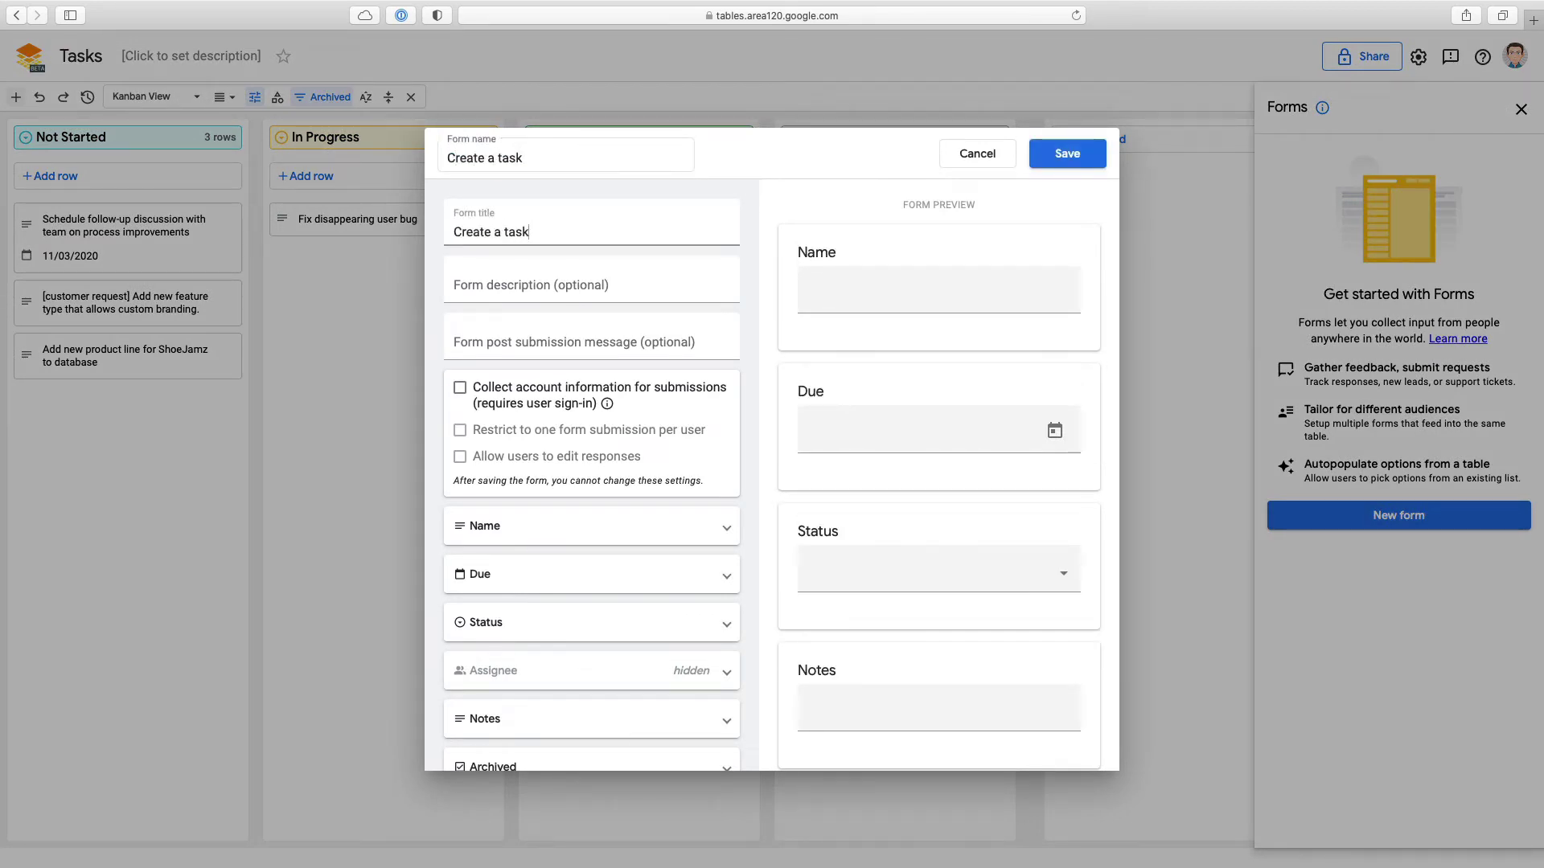
key(Tab)
text(Crea)
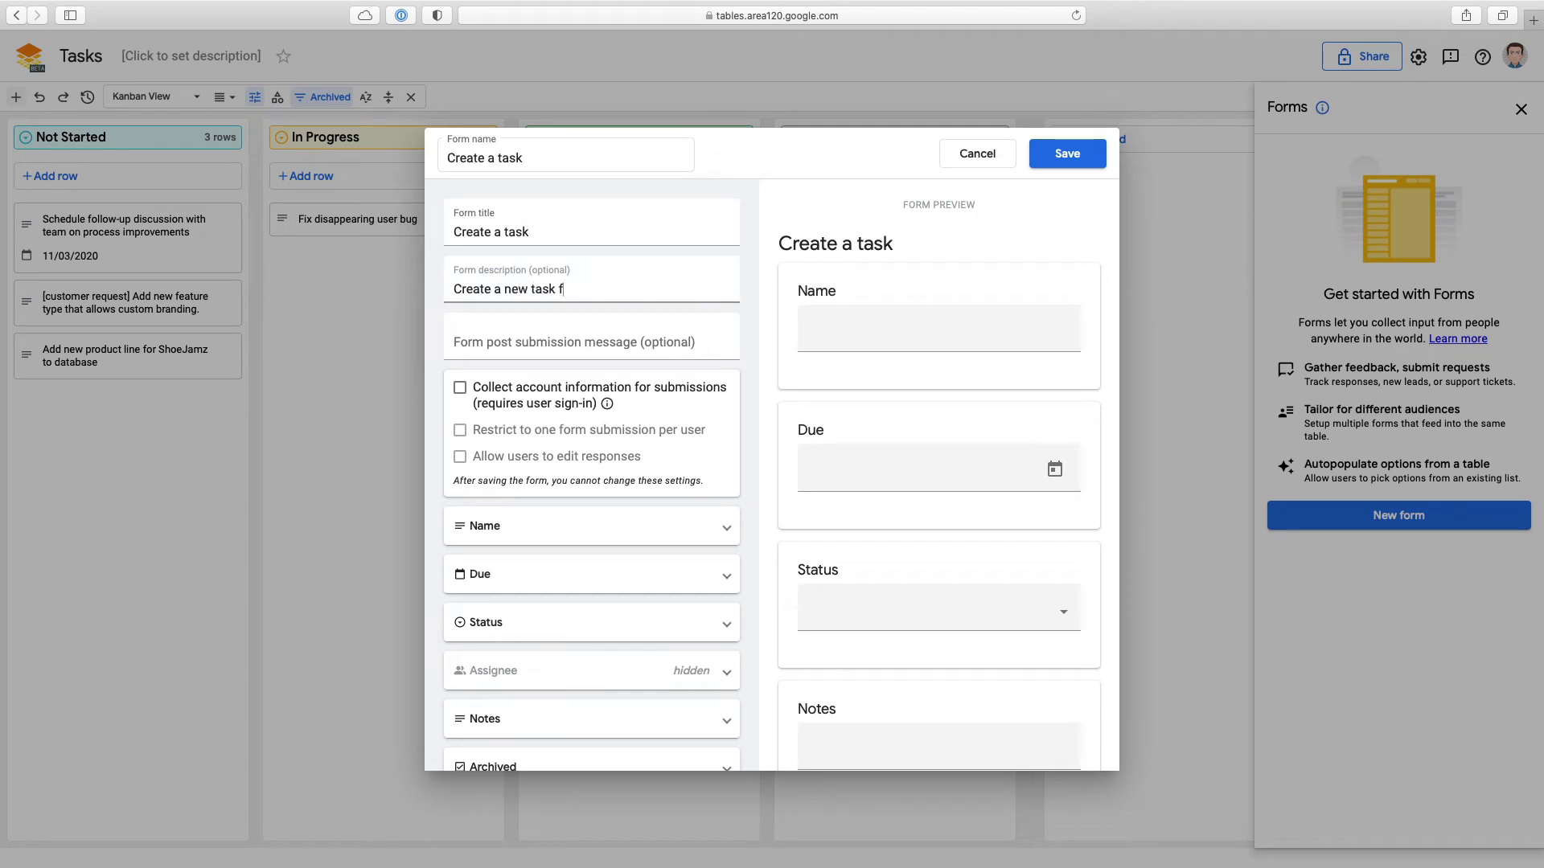
text(te a new task for the team using this form)
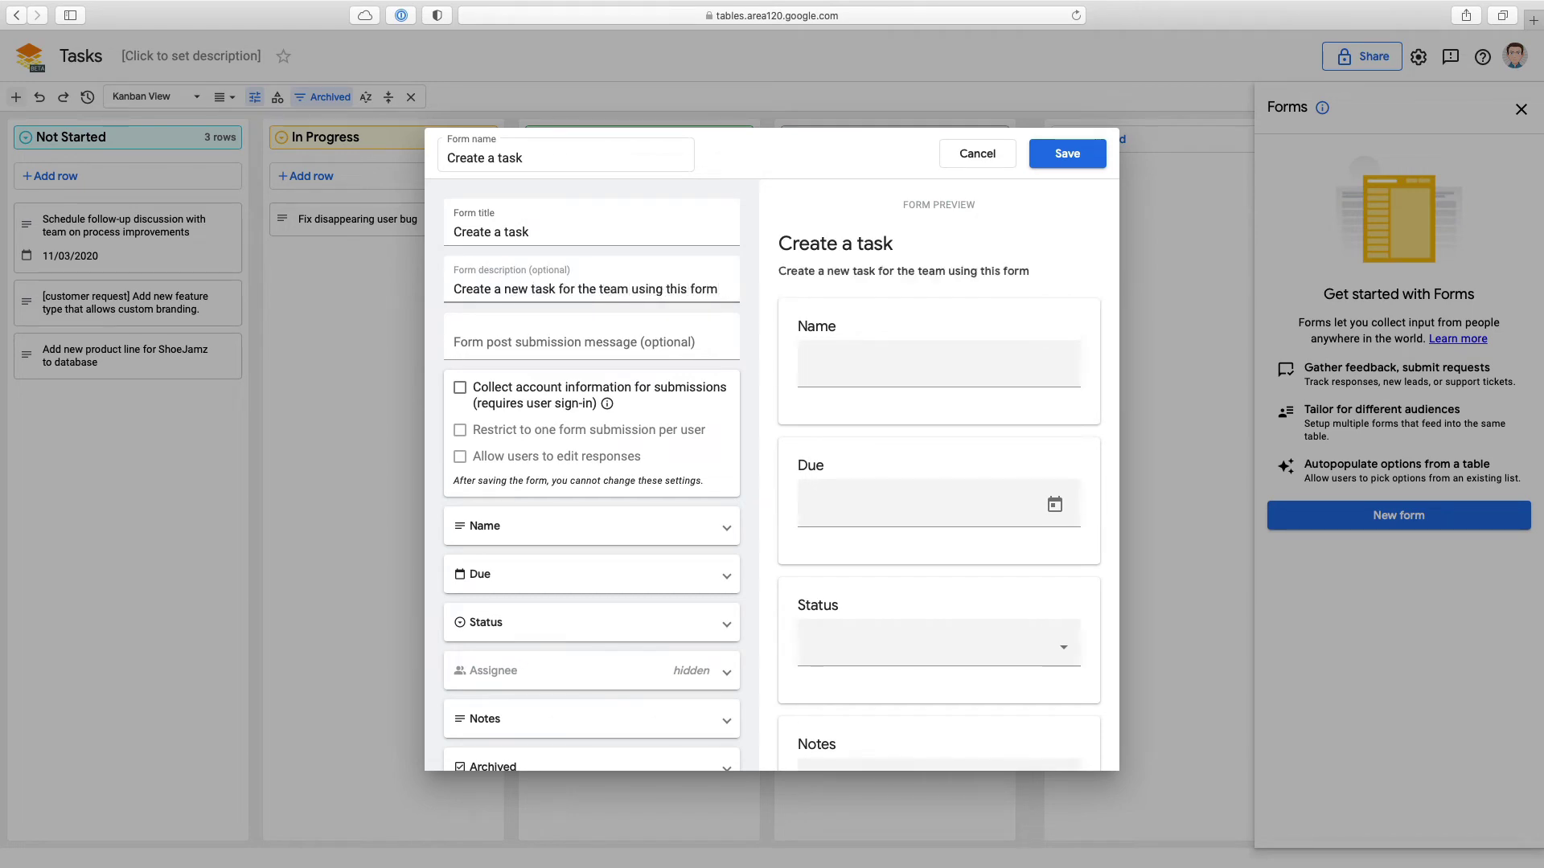
key(Tab)
text(Tha)
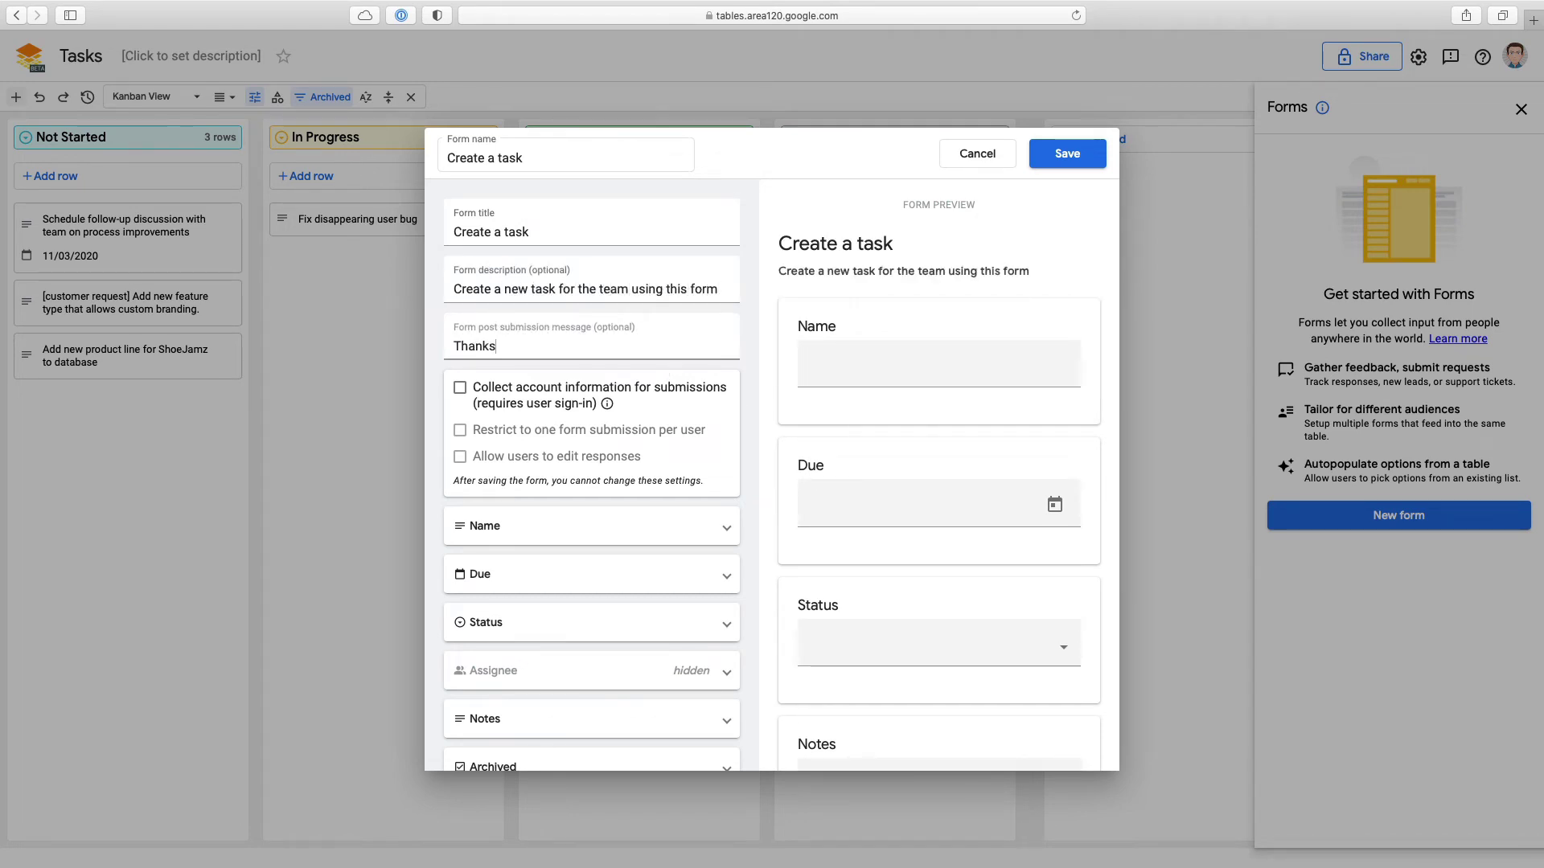
Step: Give the Name question a description, keep it single-line, make it required, and save the form
scroll(558, 531, down, 1)
click(557, 528)
click(556, 628)
scroll(556, 629, down, 5)
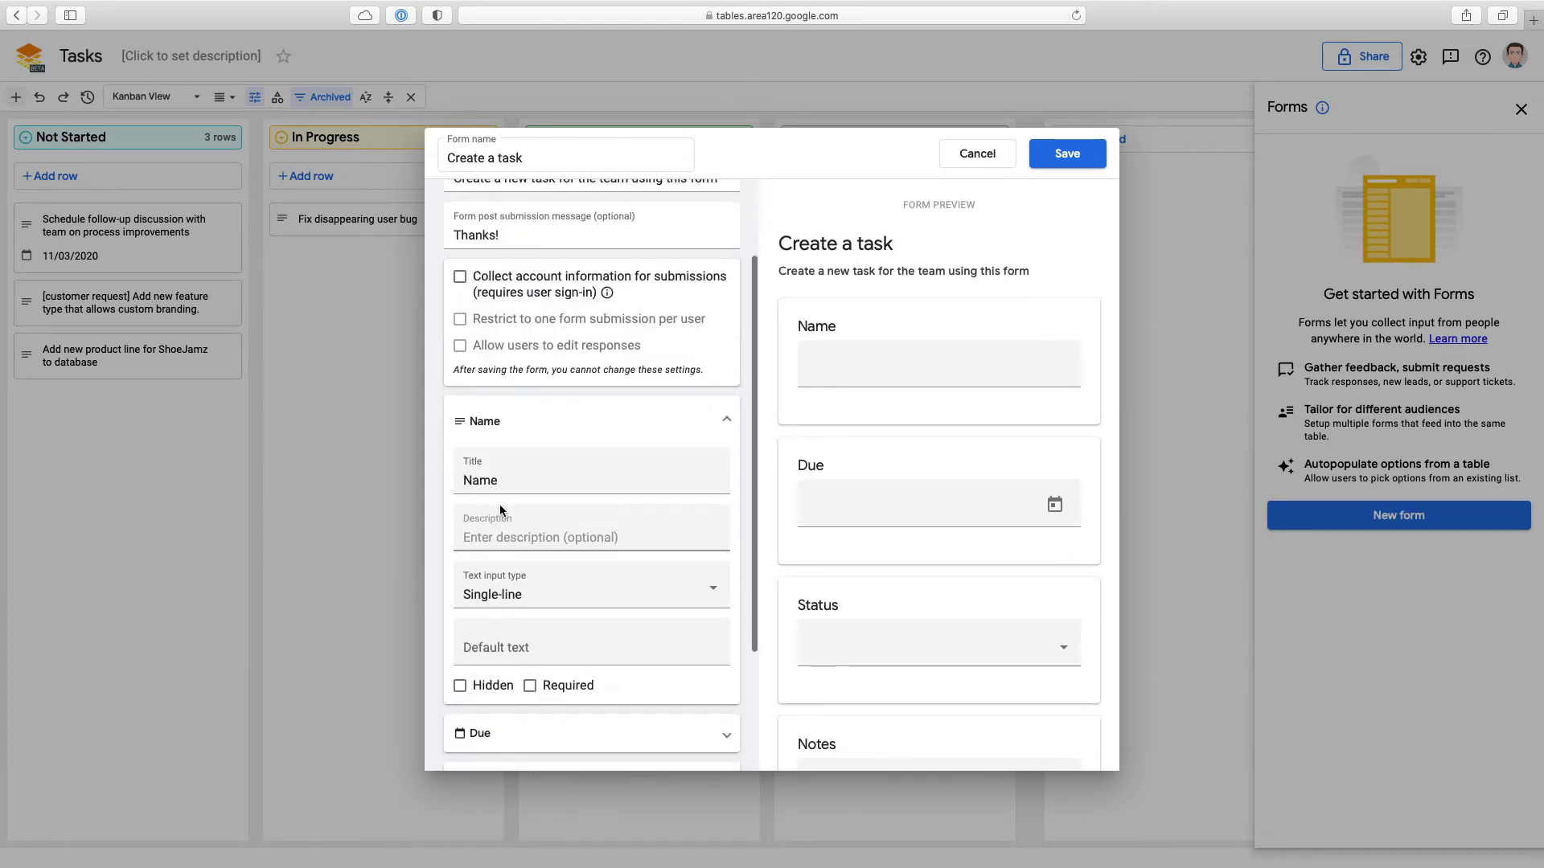
text(Eneteryour )
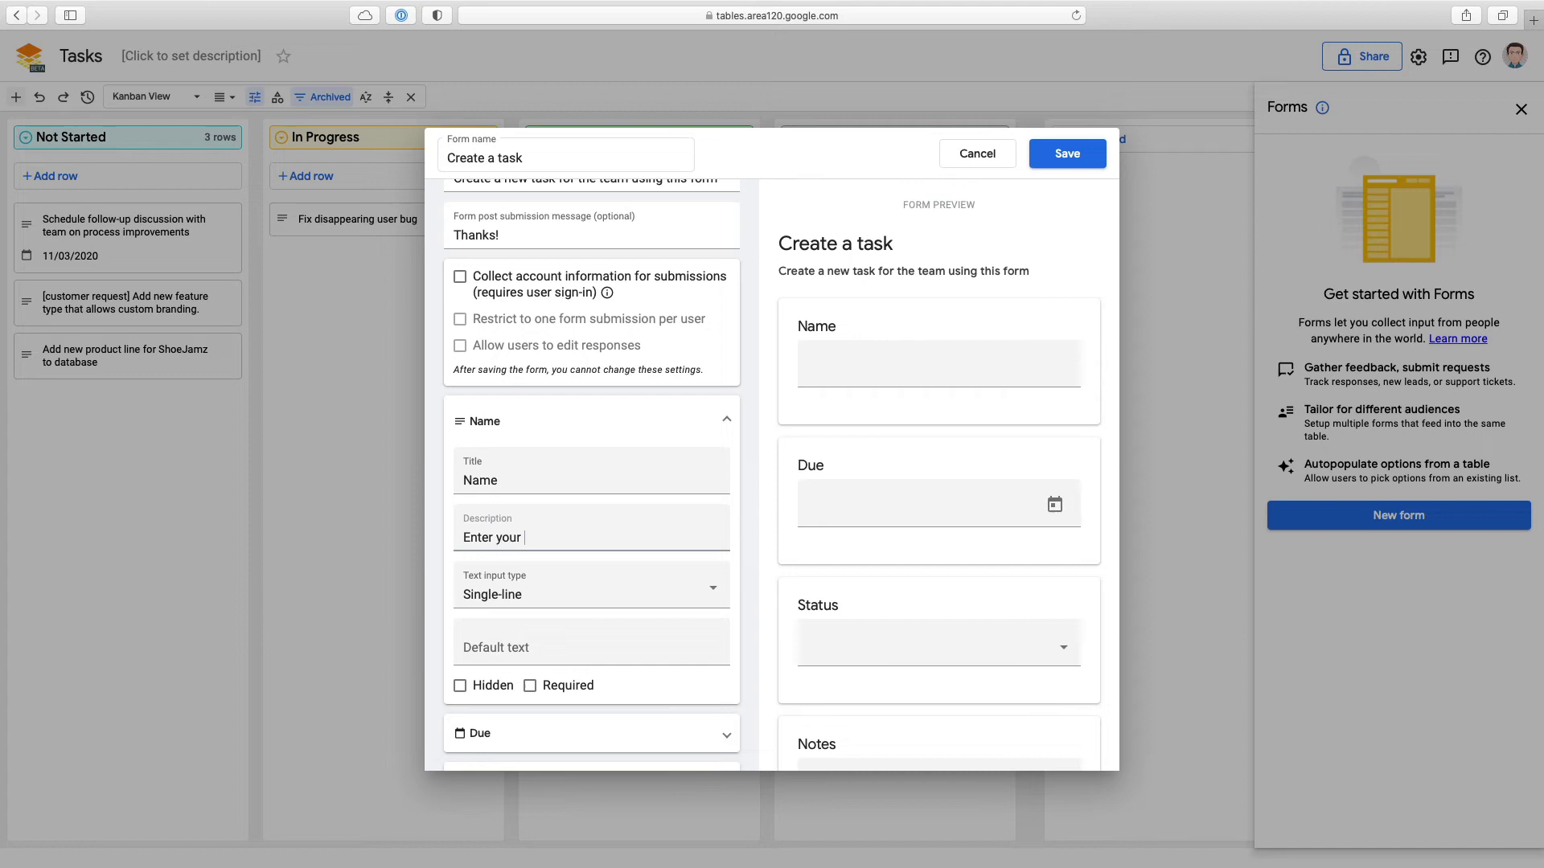
text(name for the task t)
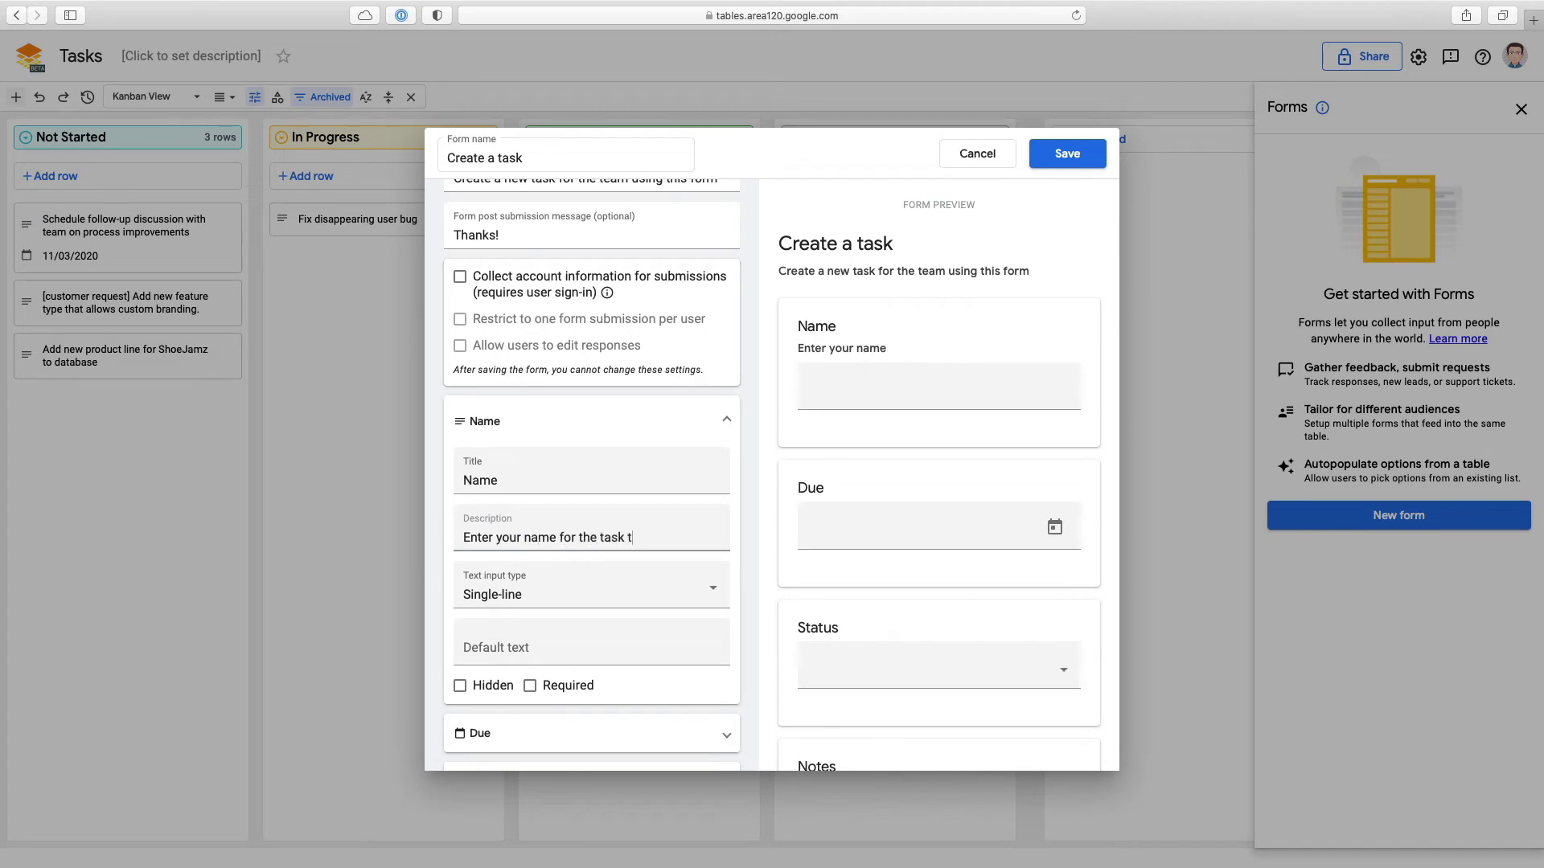
text(against)
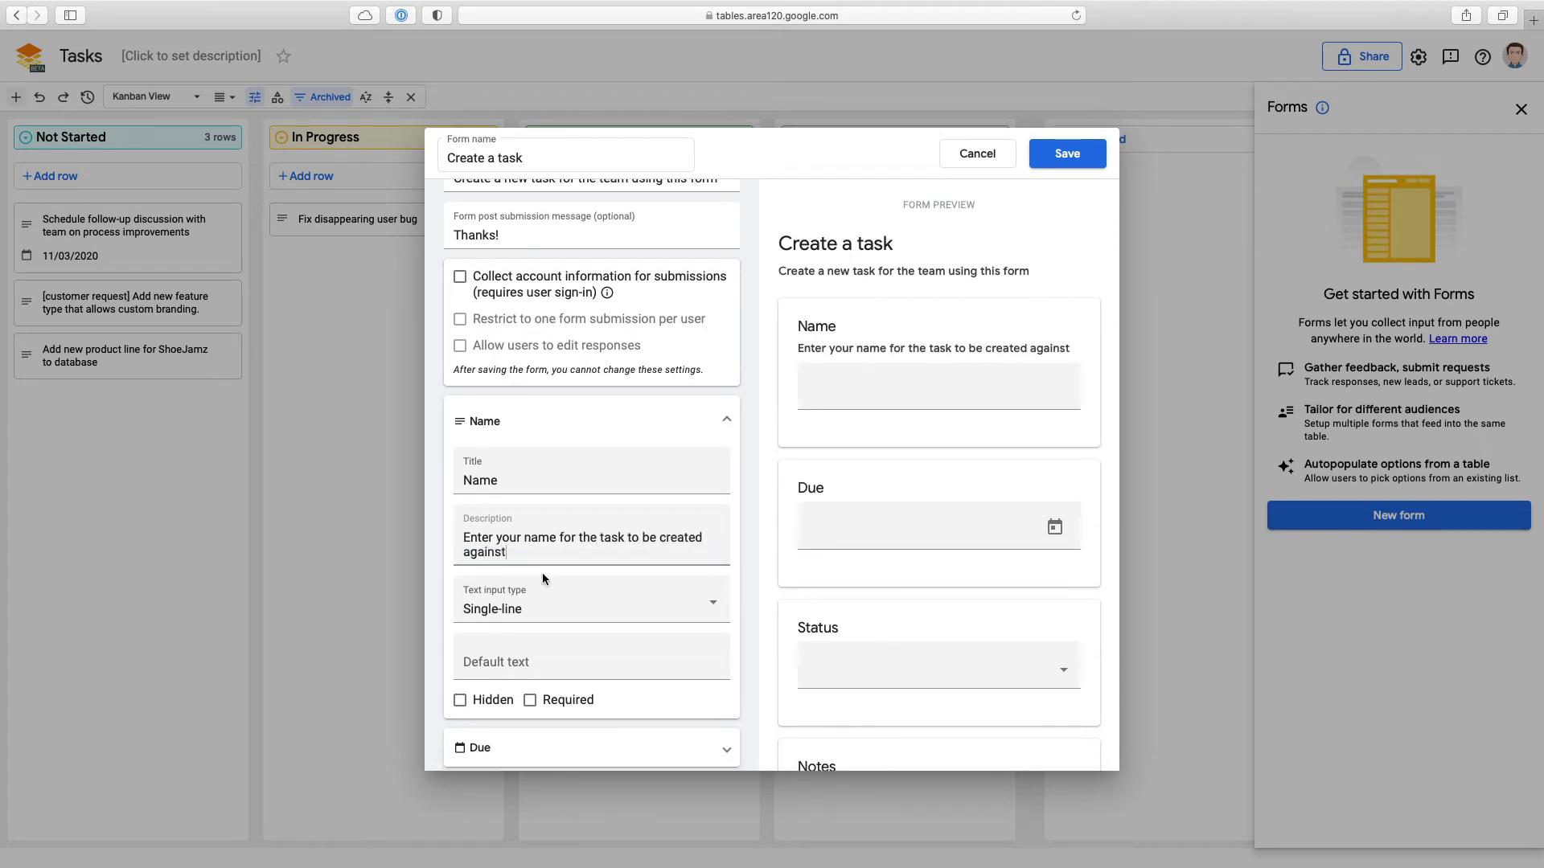
scroll(545, 581, down, 3)
click(525, 546)
click(587, 487)
click(522, 480)
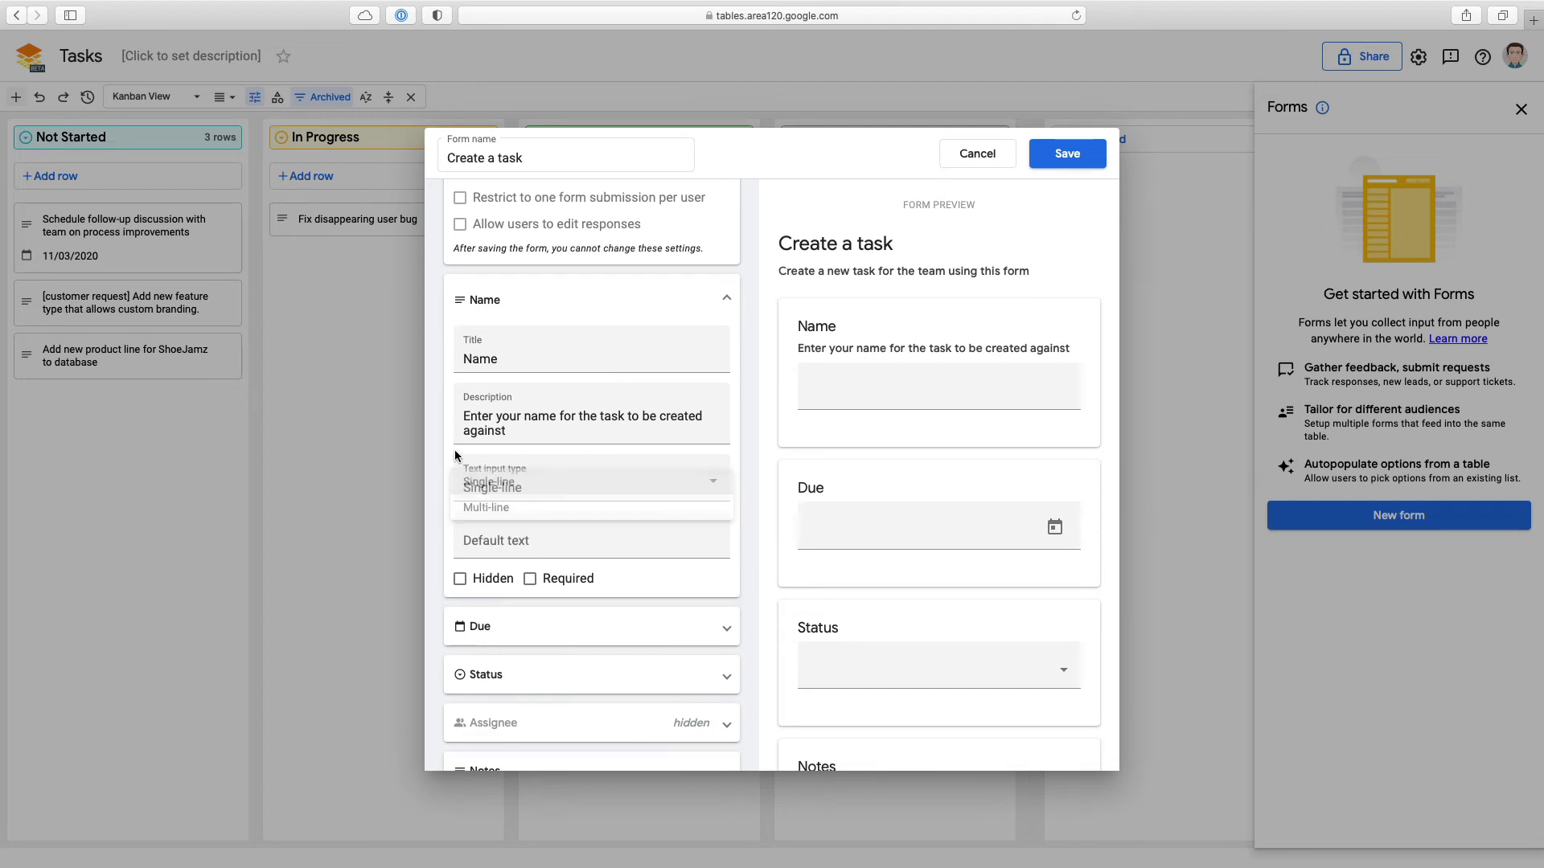
click(530, 579)
scroll(535, 542, down, 1)
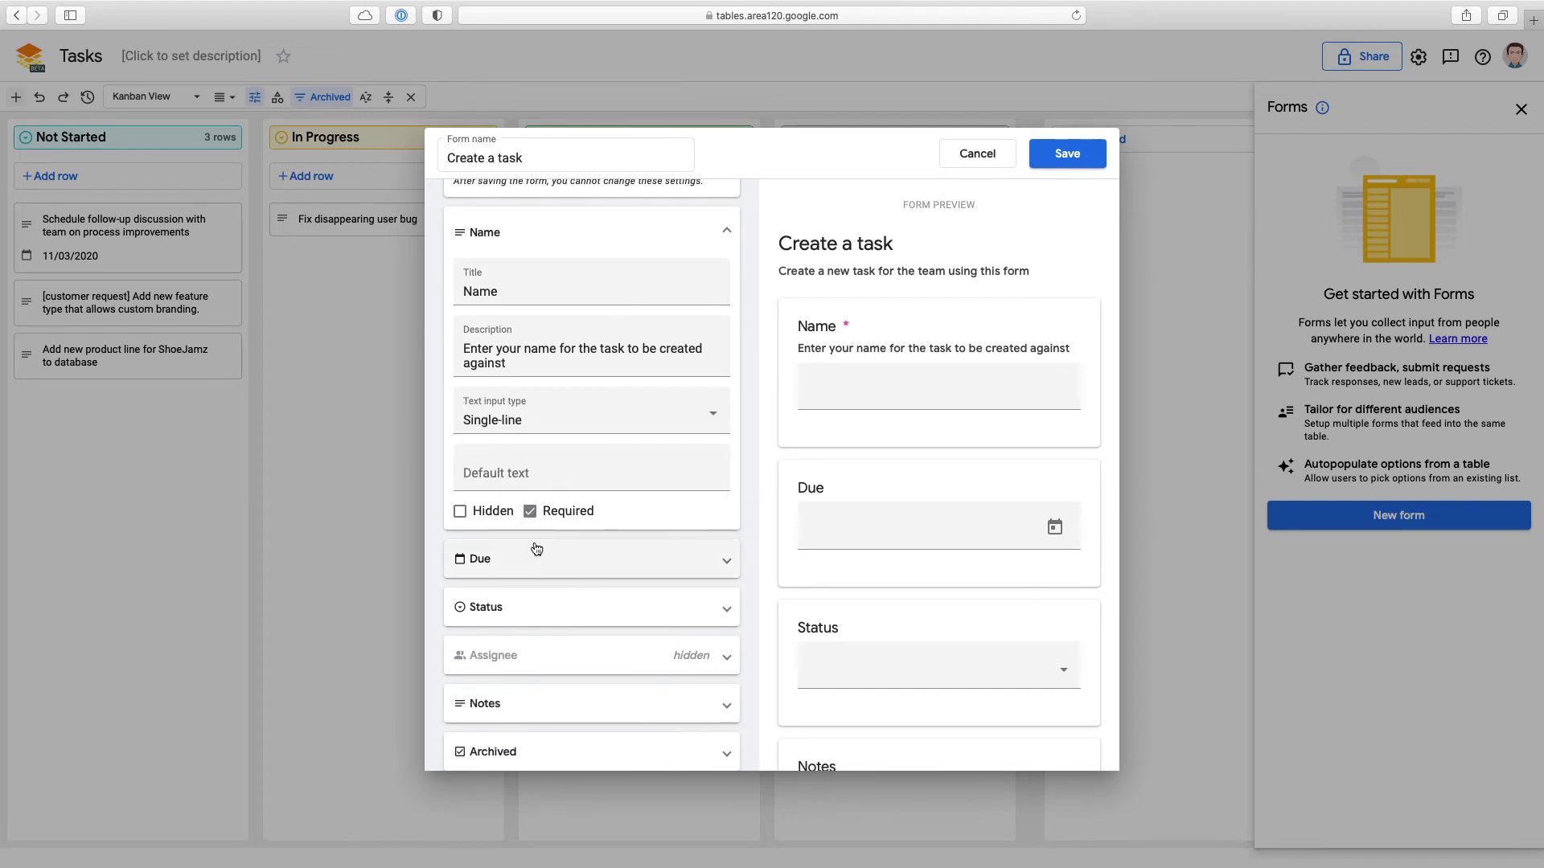
click(1092, 168)
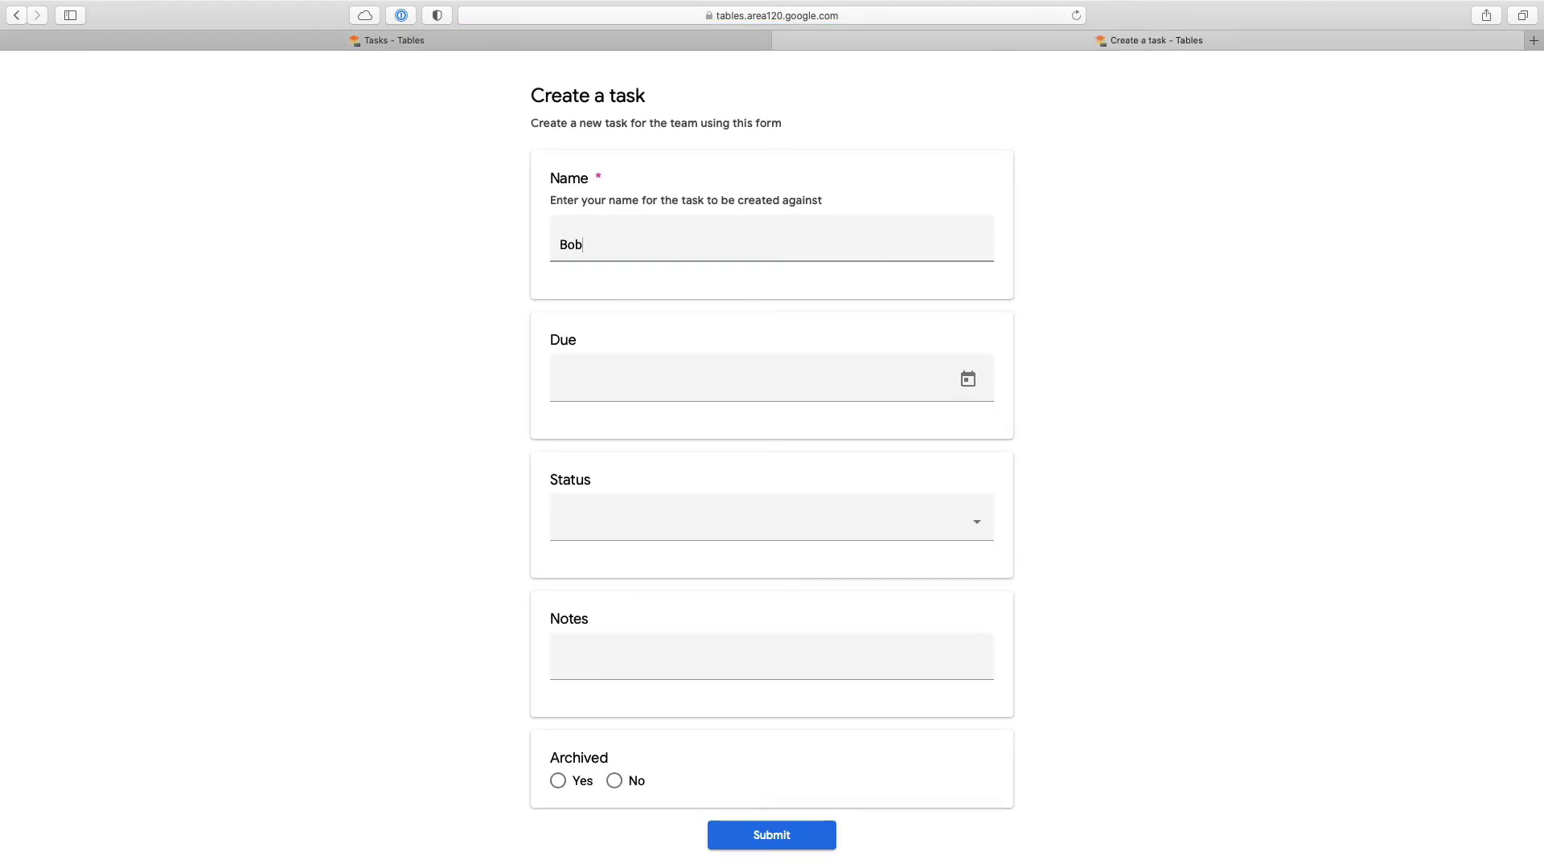
Step: Submit a test entry due 22 September 2020, In Progress, notes 'New task for us all', then reload Tasks
text(Bob)
click(967, 379)
click(635, 632)
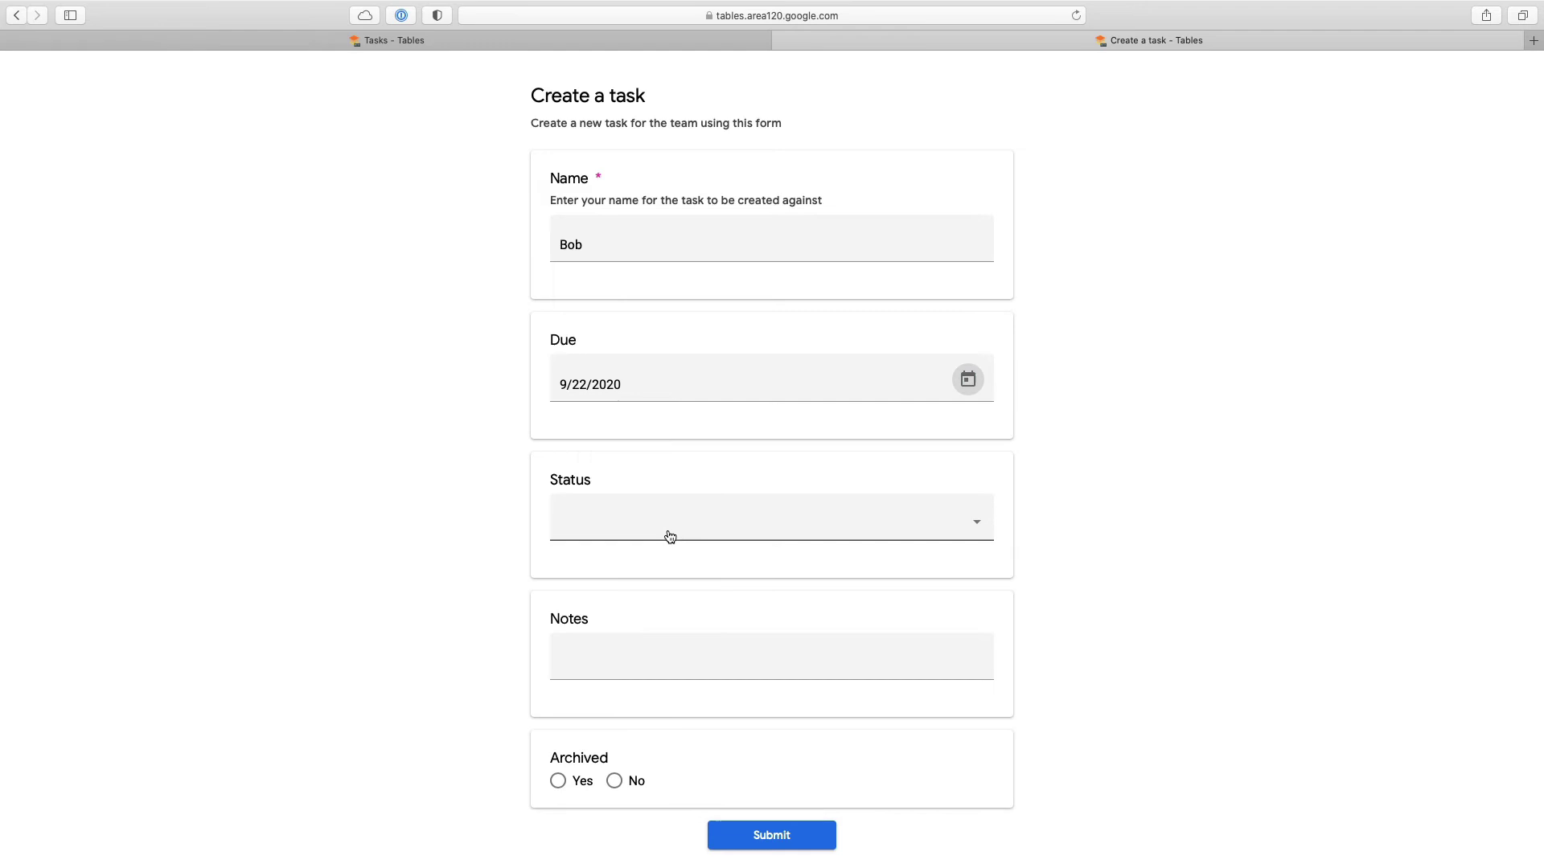
click(670, 536)
click(644, 569)
click(630, 648)
text(Ne)
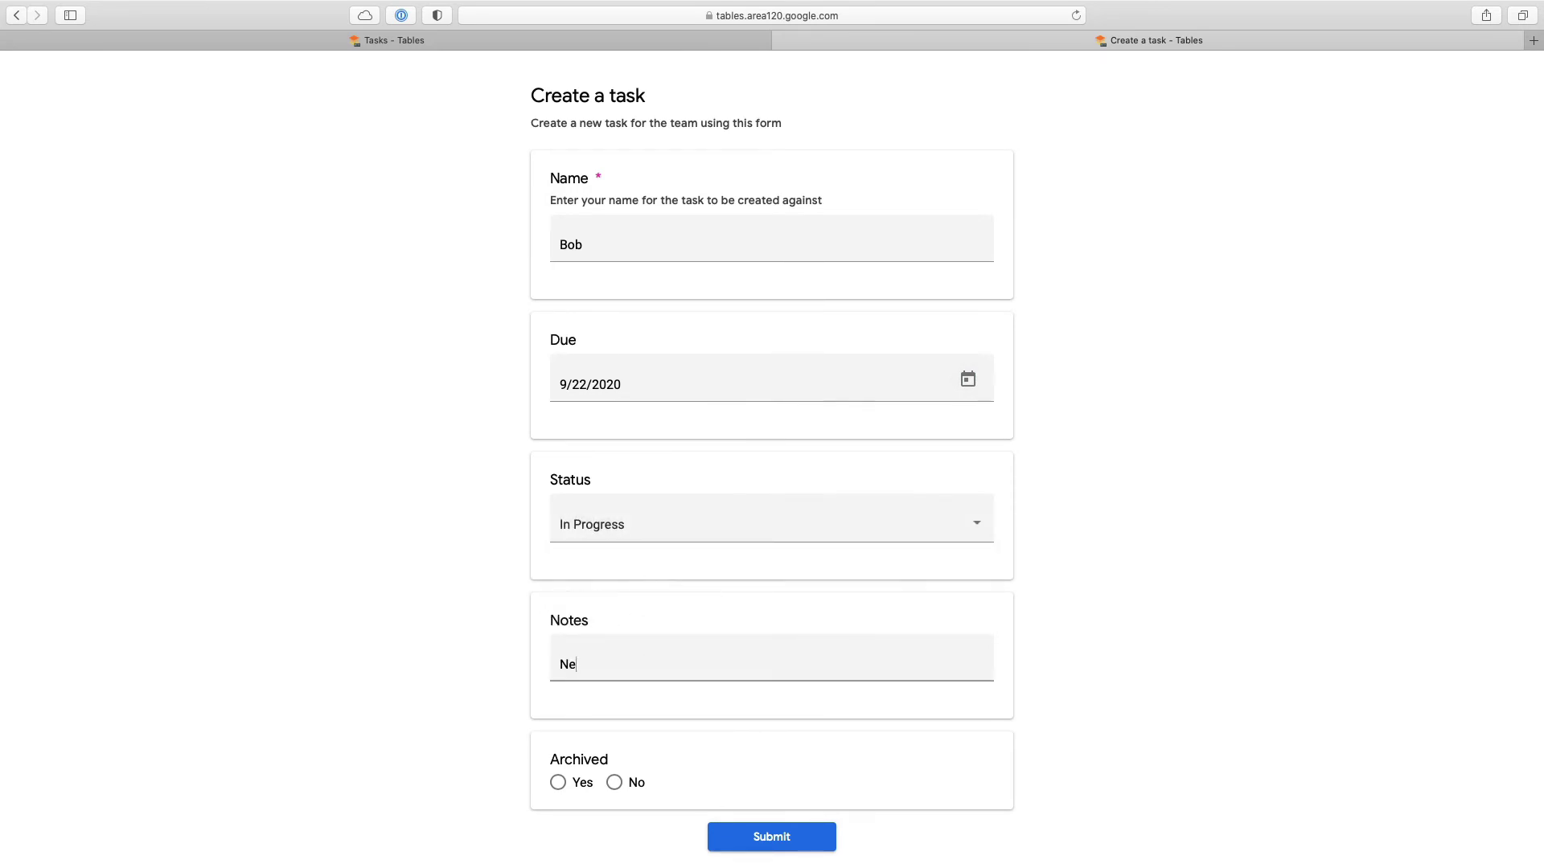
text(w task for us all)
click(614, 782)
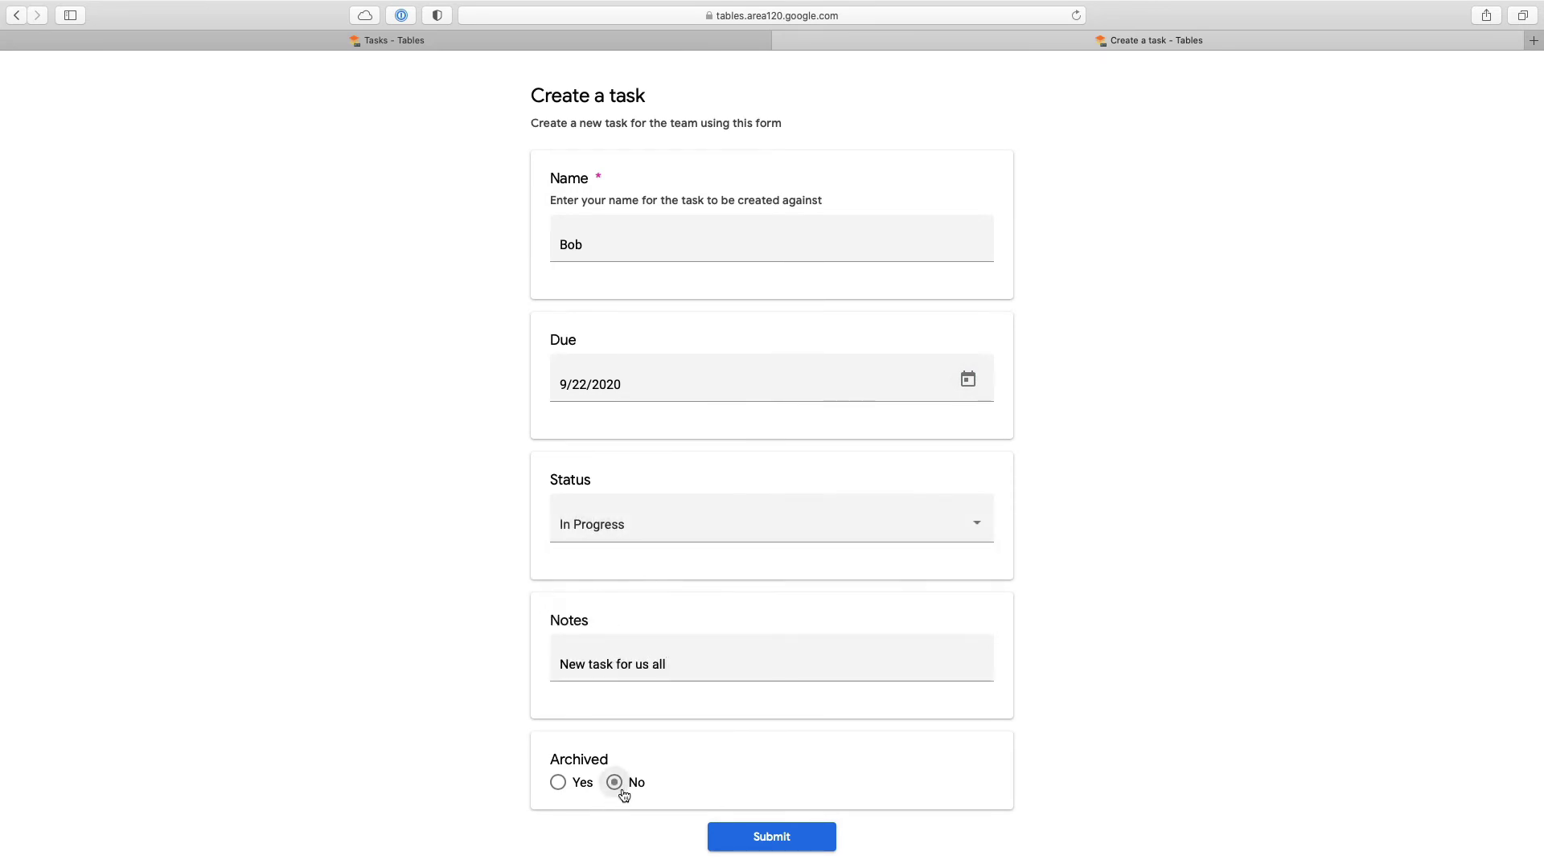
click(770, 827)
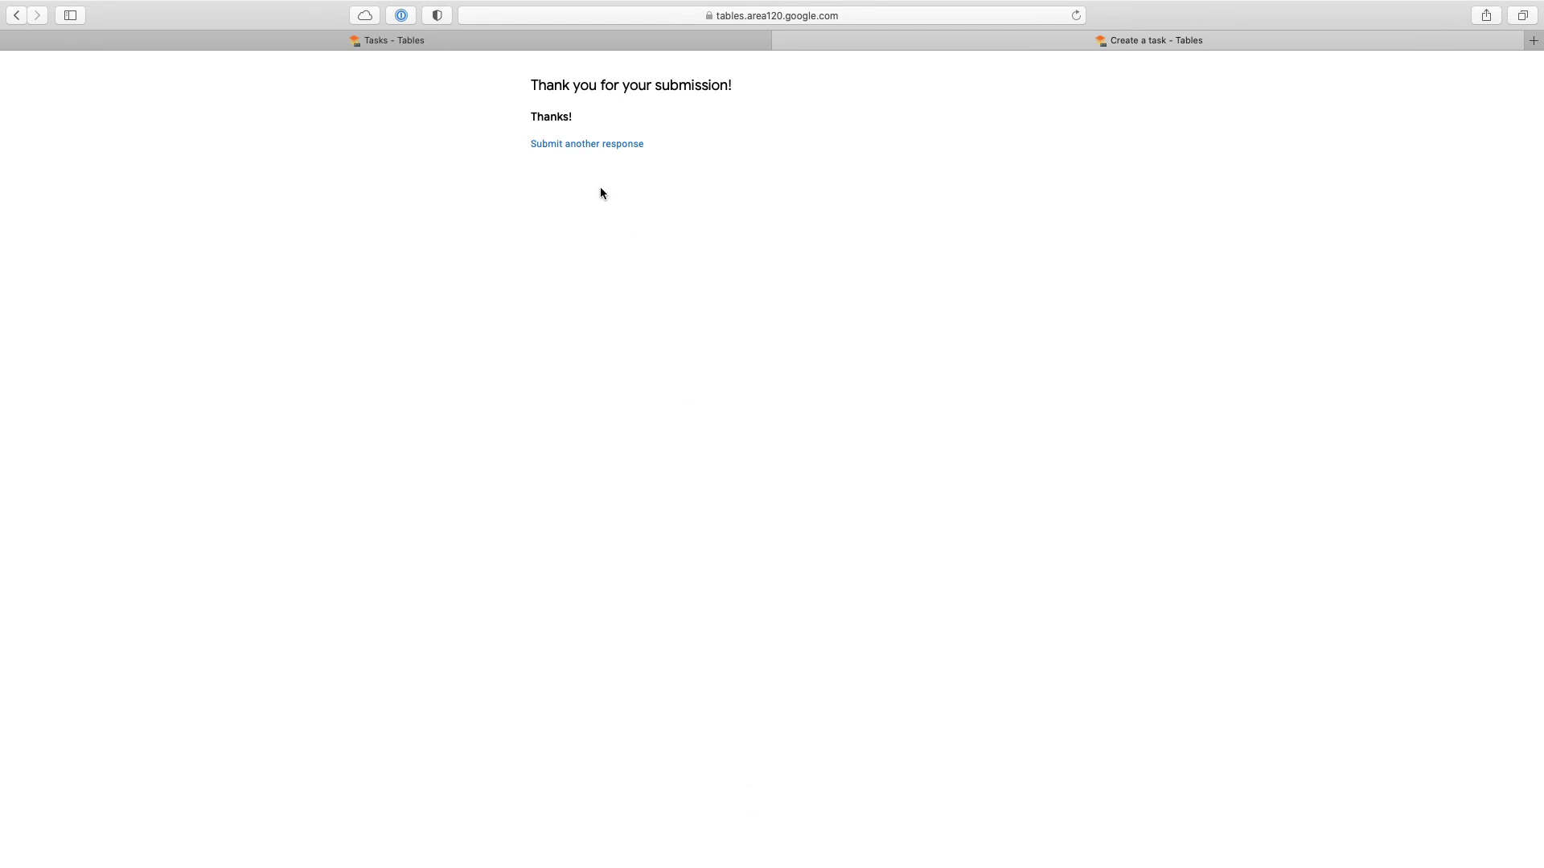
click(545, 41)
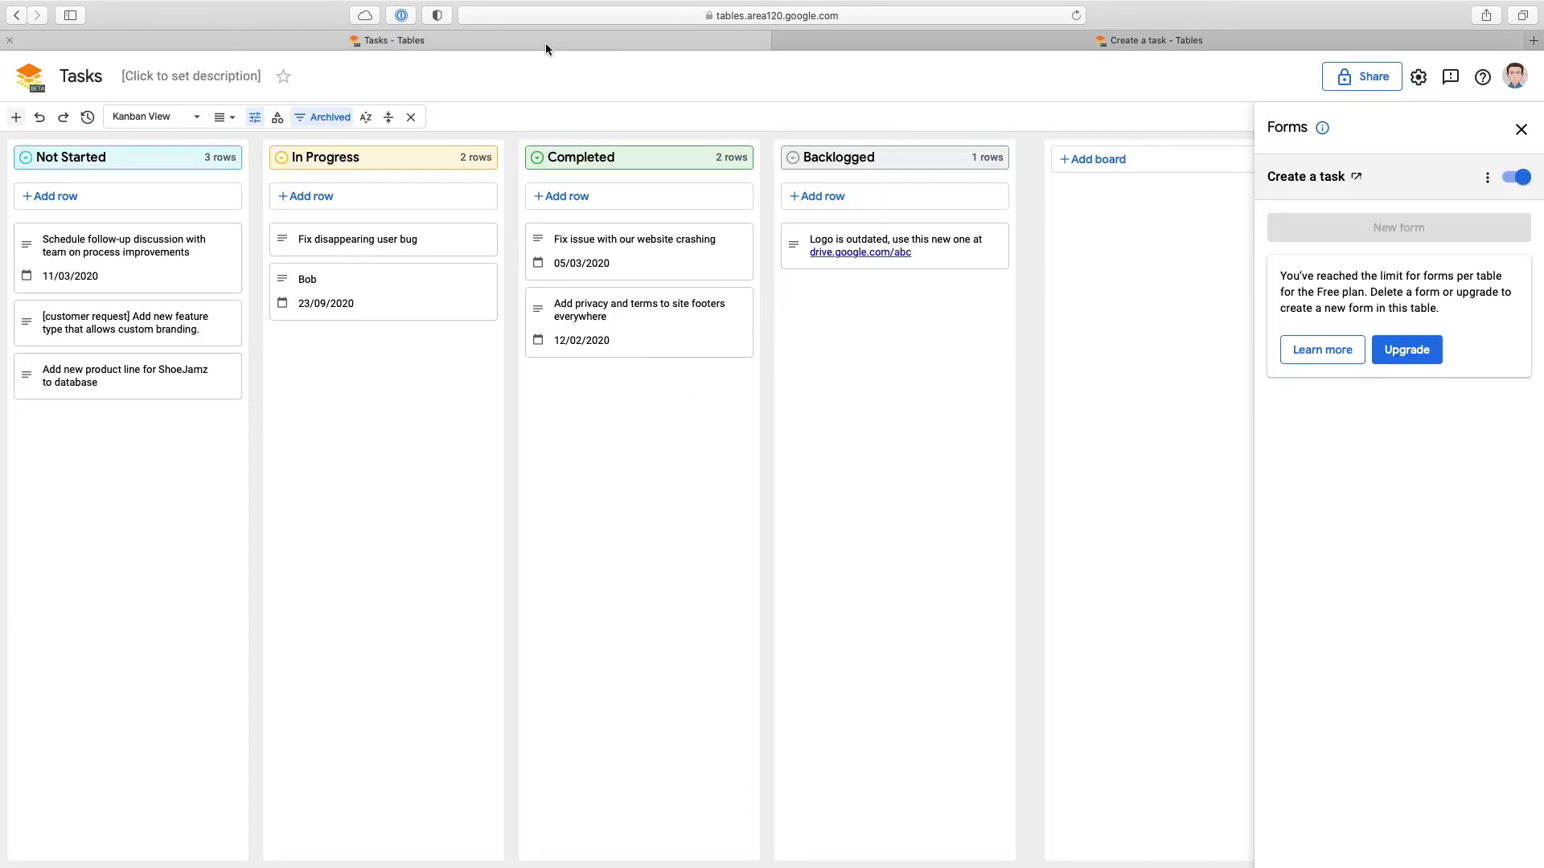
click(1076, 15)
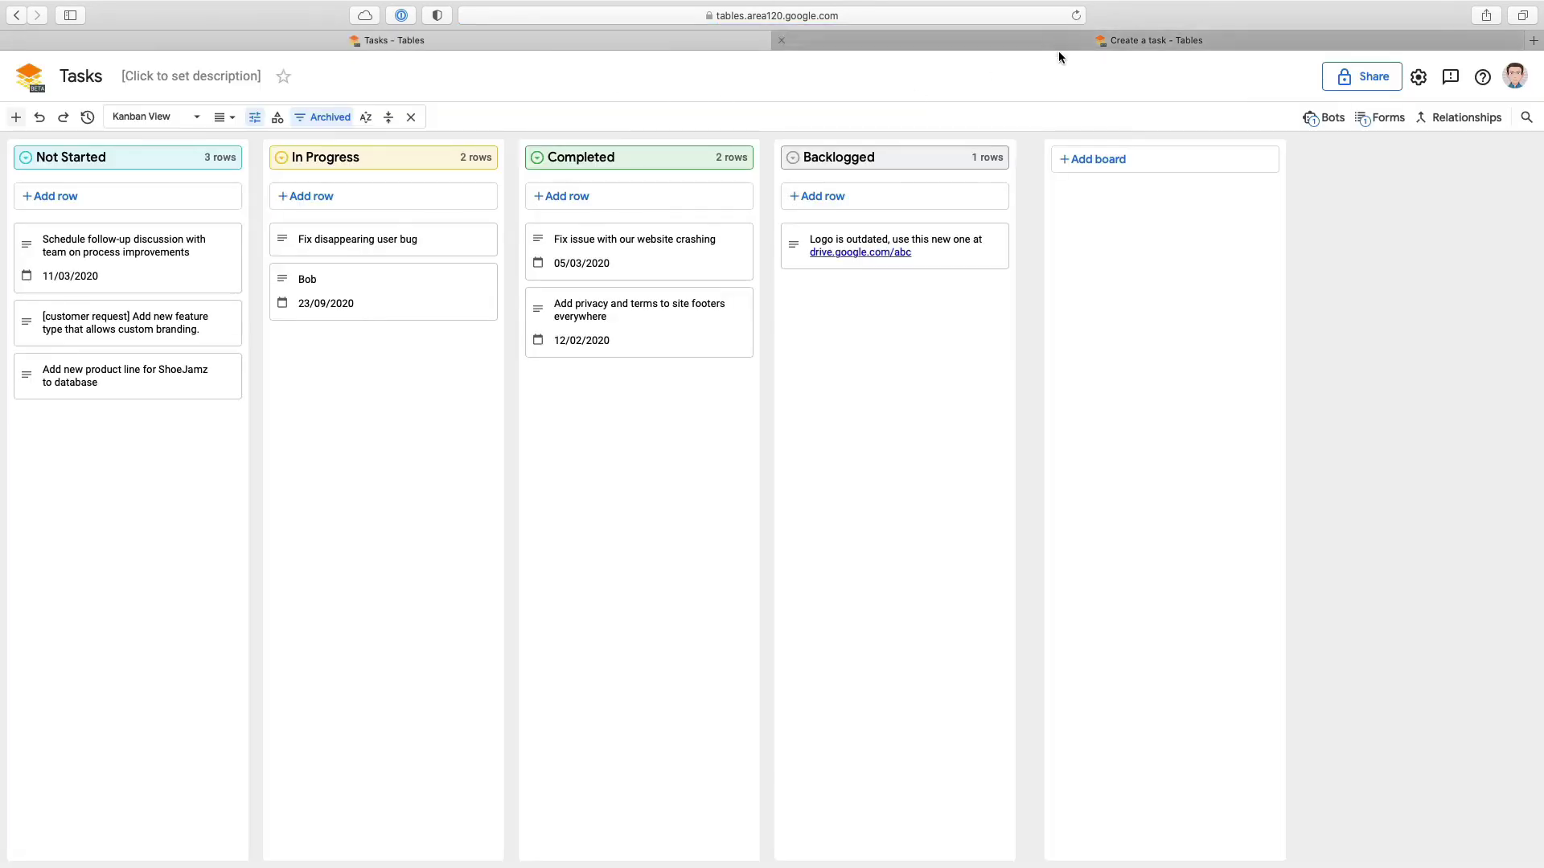
Step: Export the Tasks table to Google Sheets, then review the directory's history and edit its Teams Department relationship
click(378, 289)
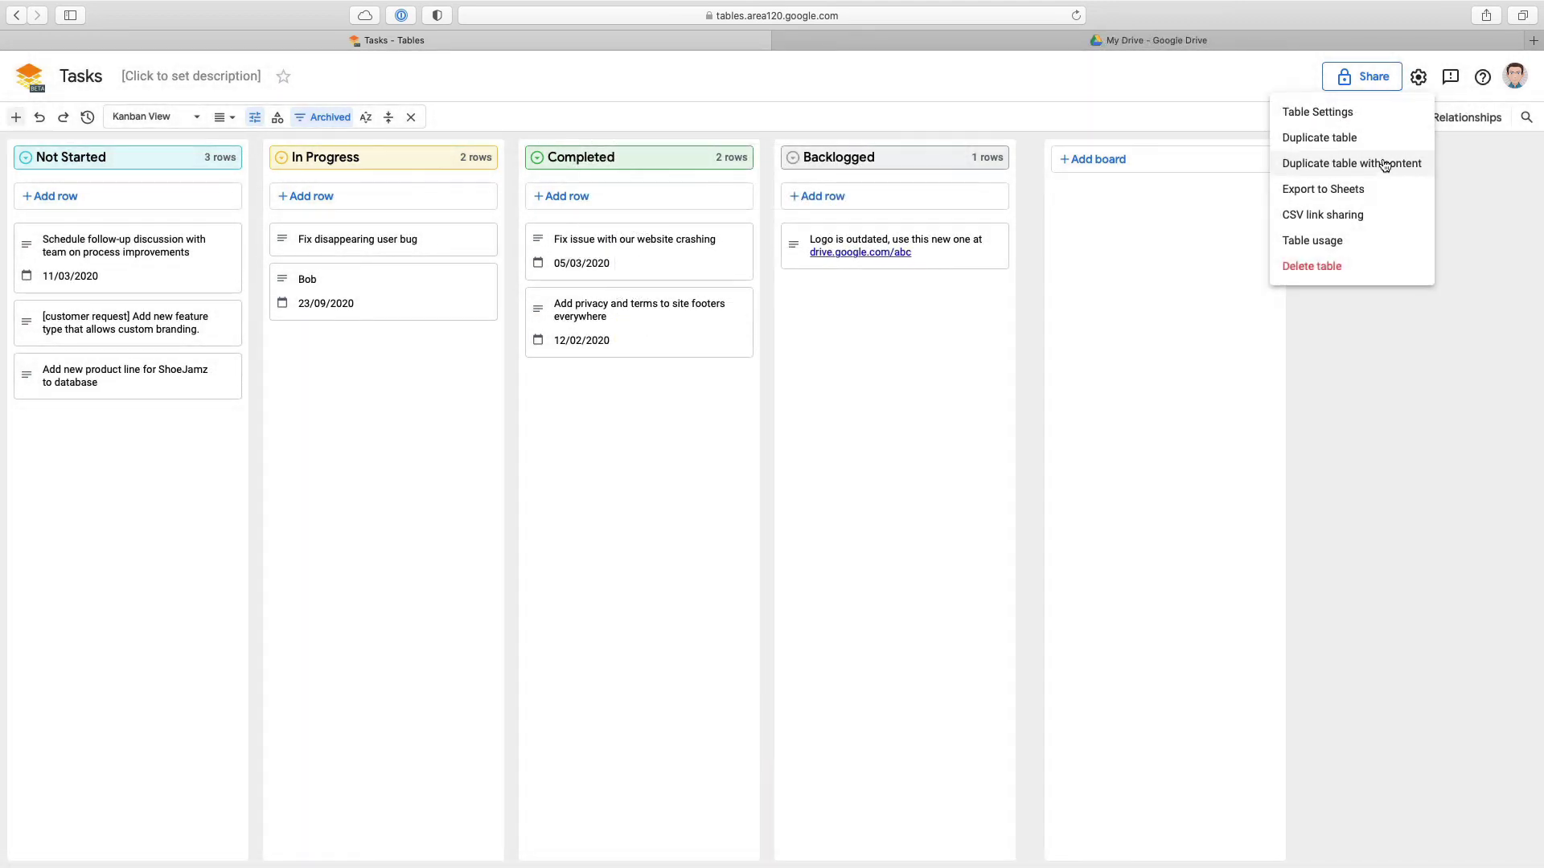
click(1367, 189)
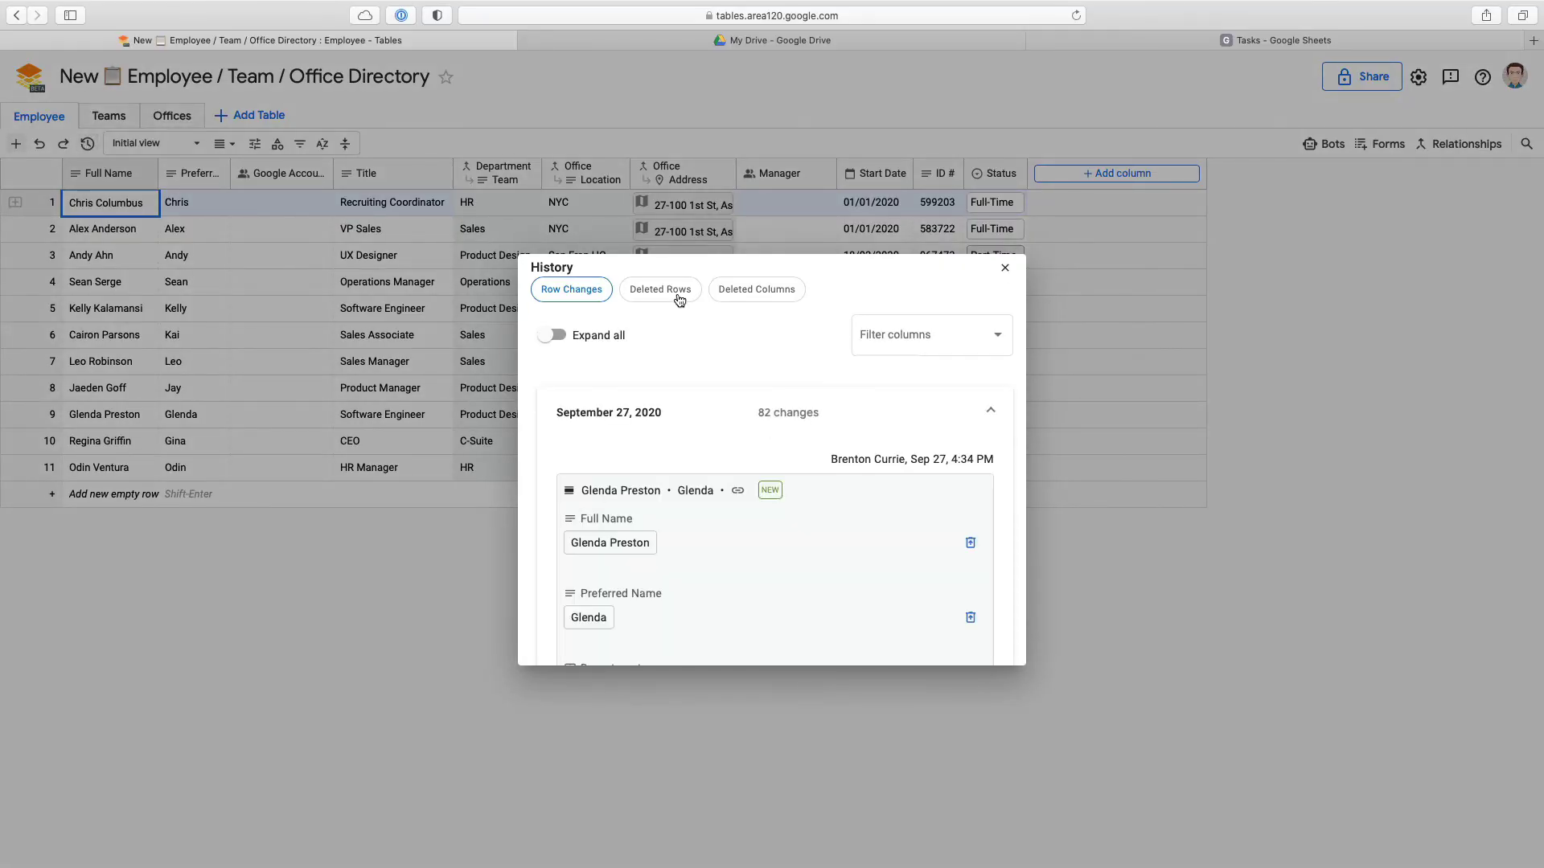
click(680, 299)
click(758, 306)
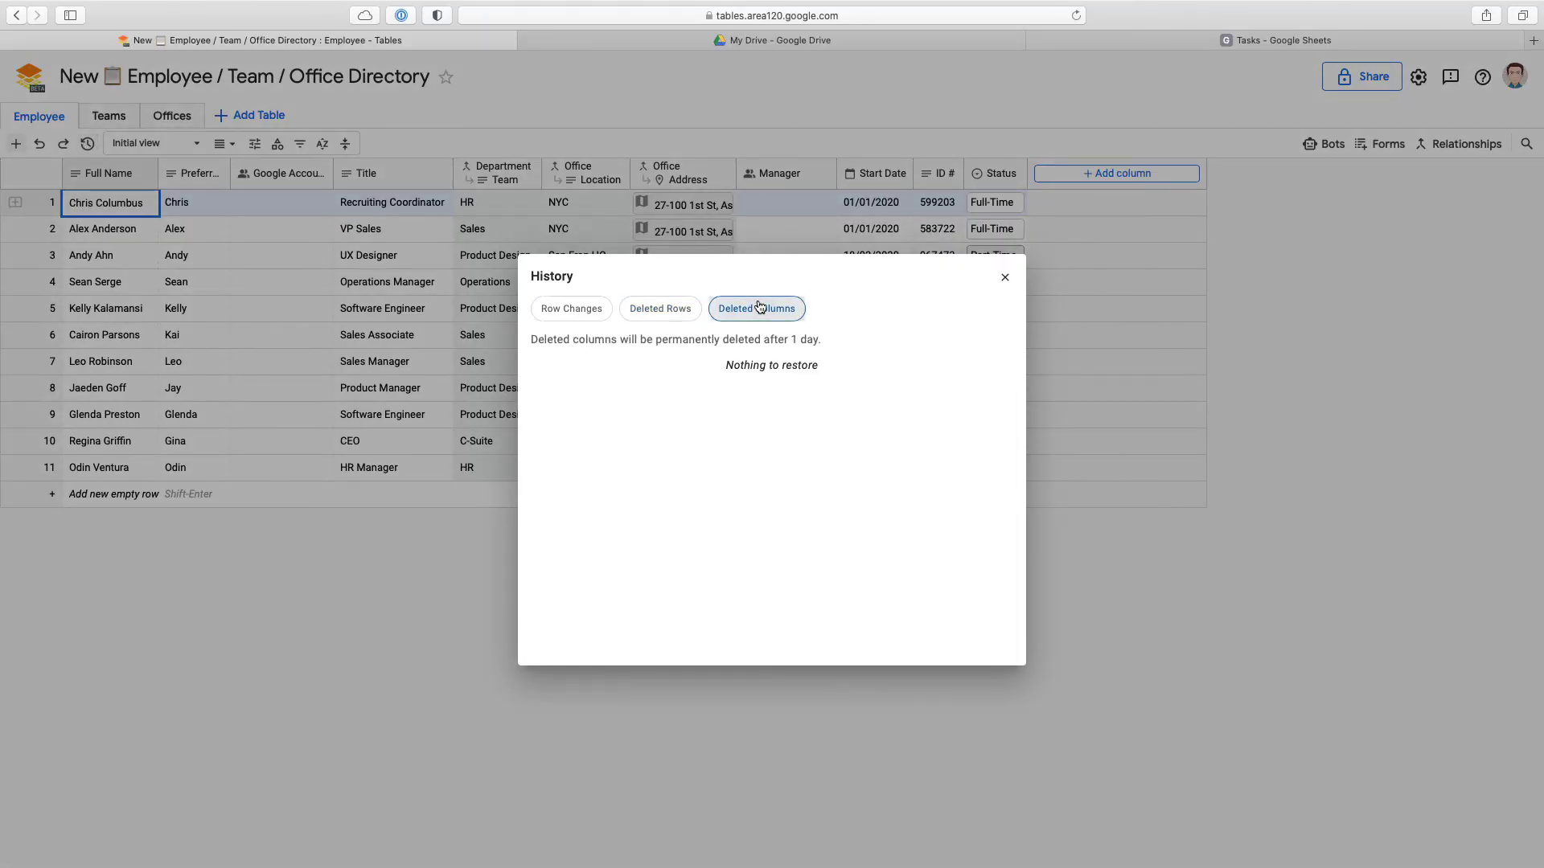
click(1459, 144)
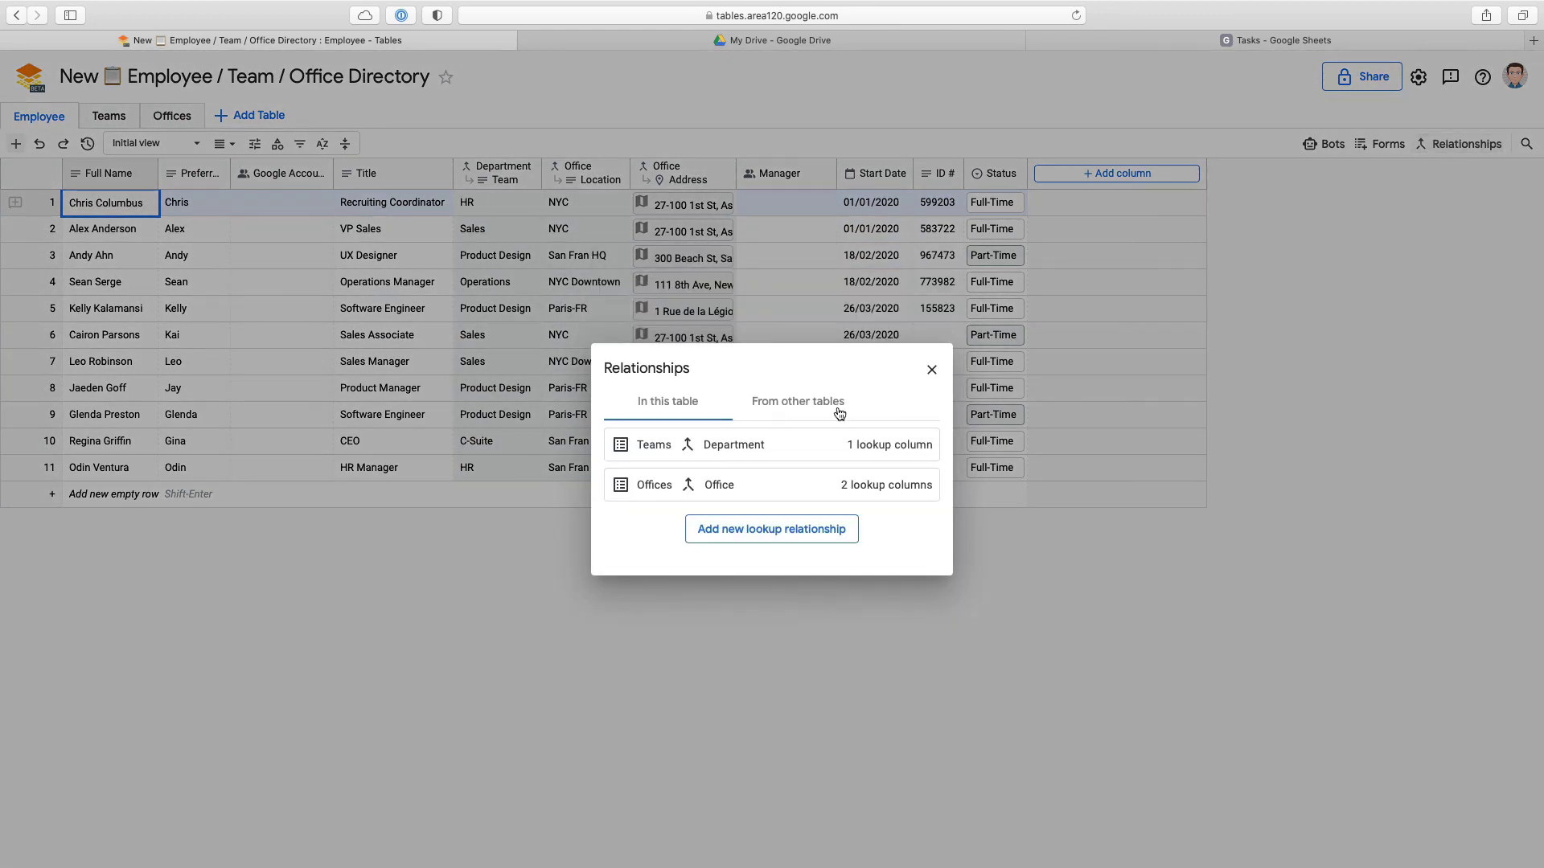
click(793, 443)
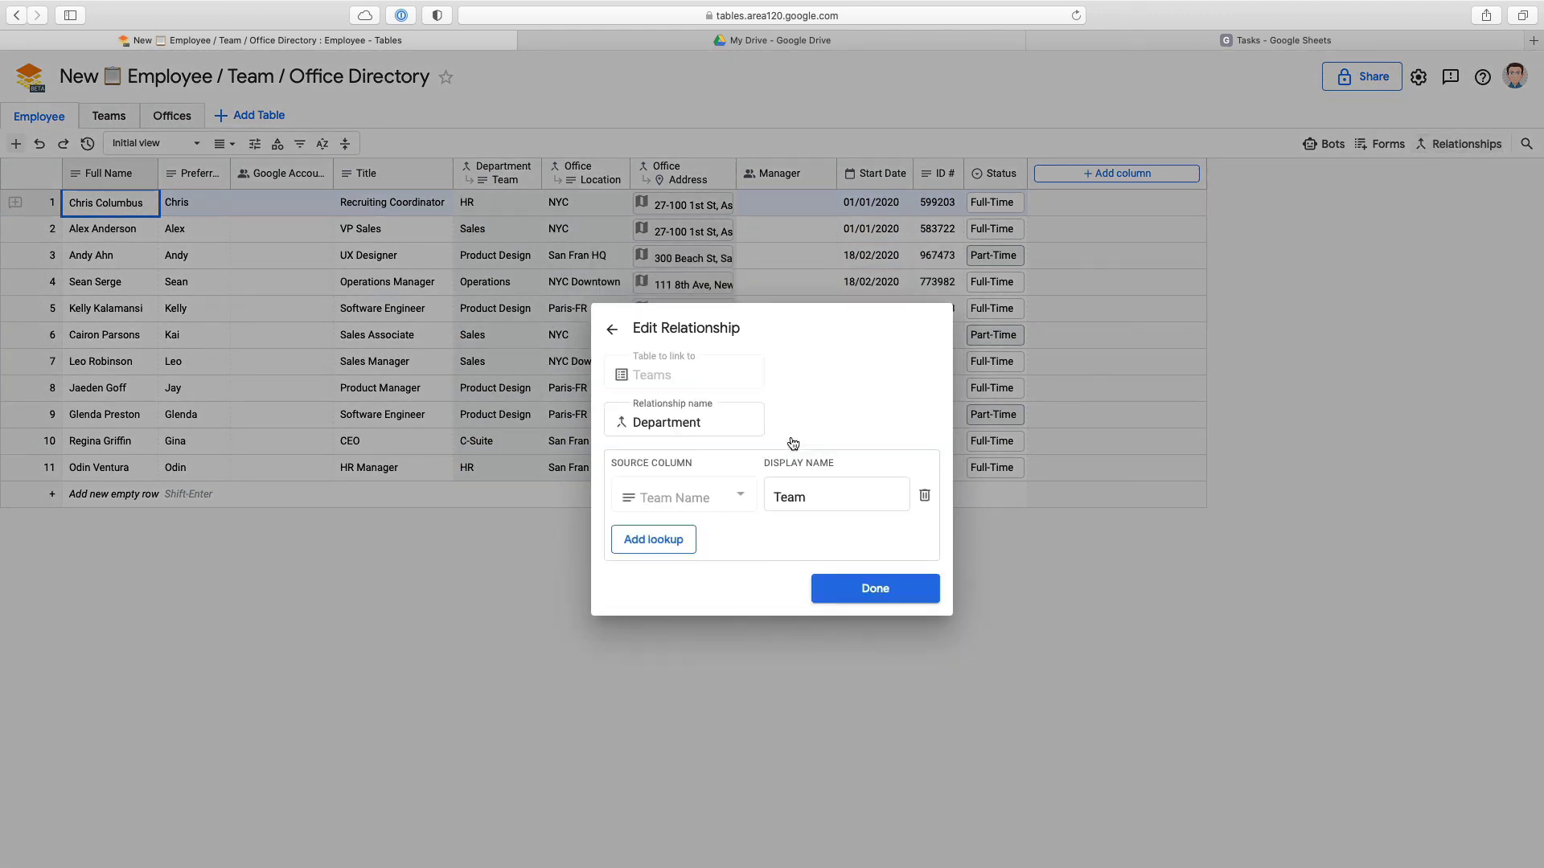
click(609, 332)
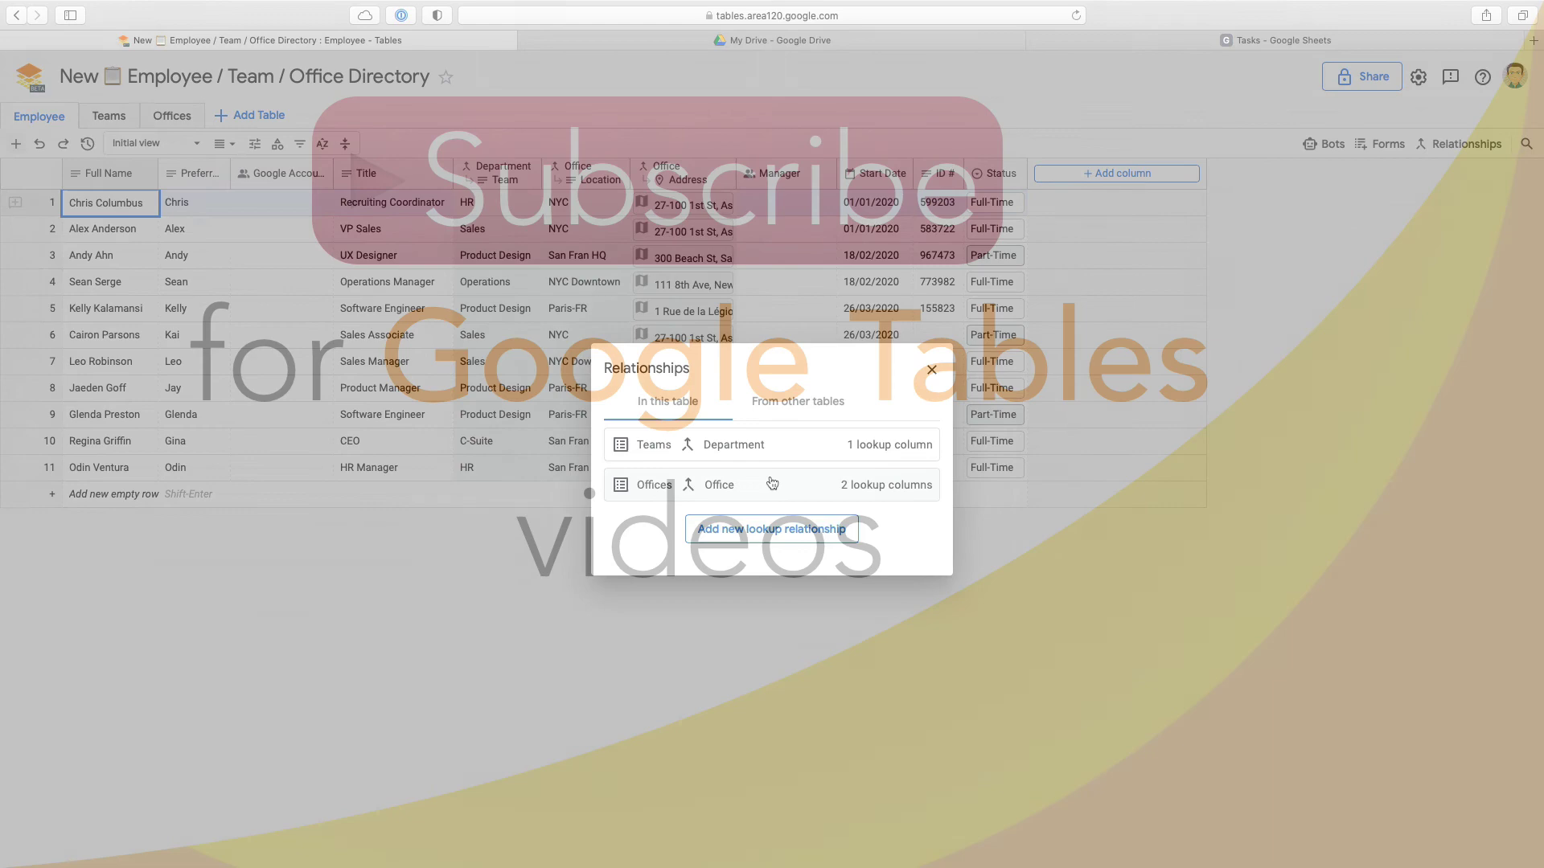